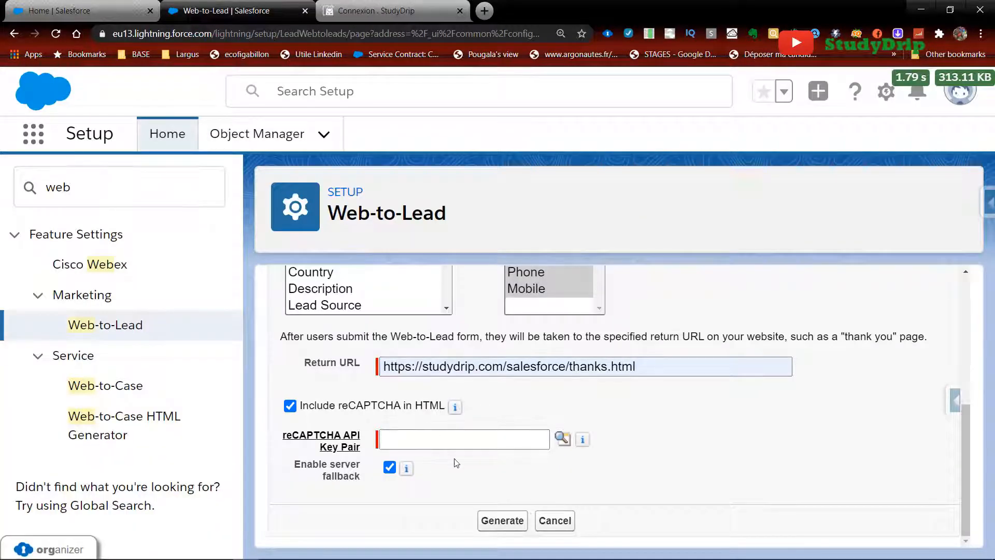
- Exclude reCAPTCHA from the HTML of the Web-to-Lead form
mouse_move(456, 408)
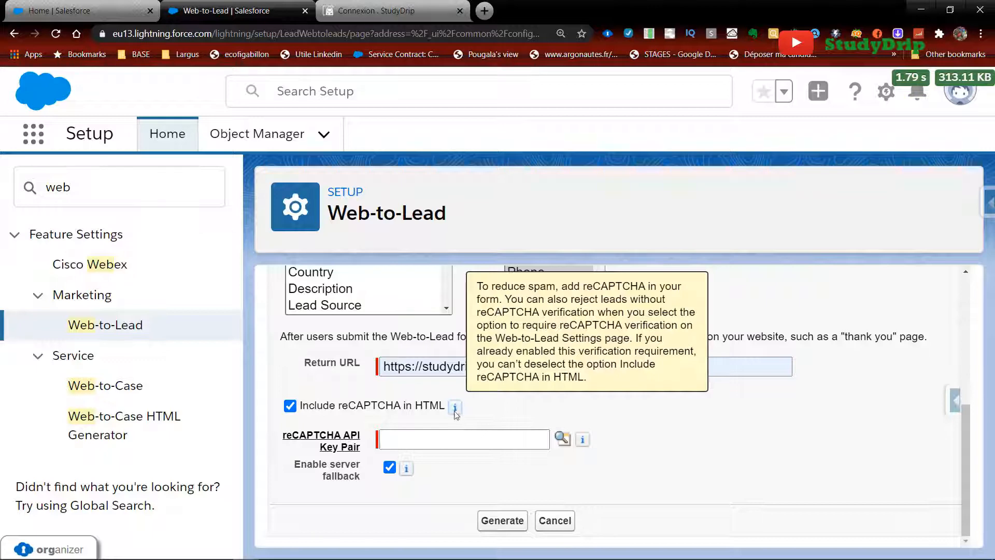
left_click(290, 406)
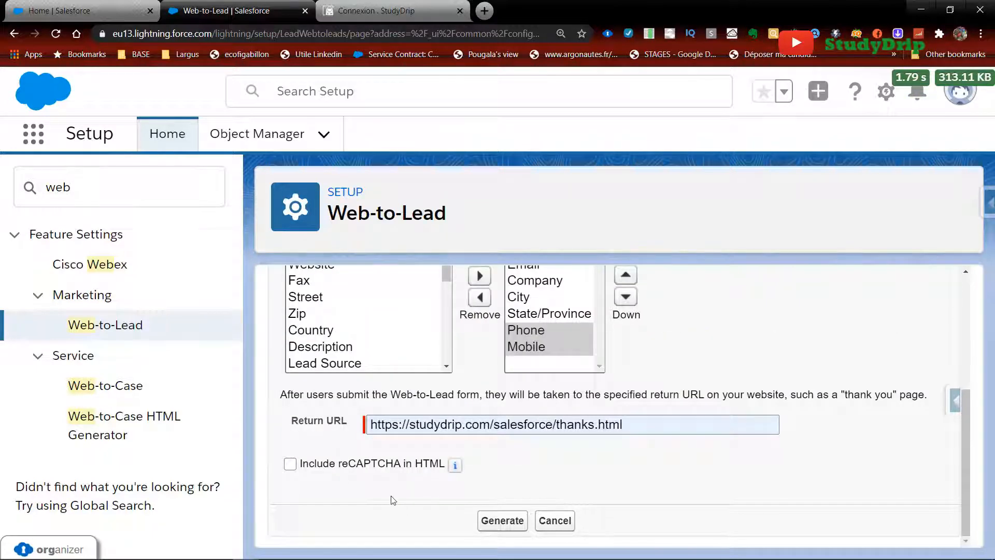
left_click(290, 464)
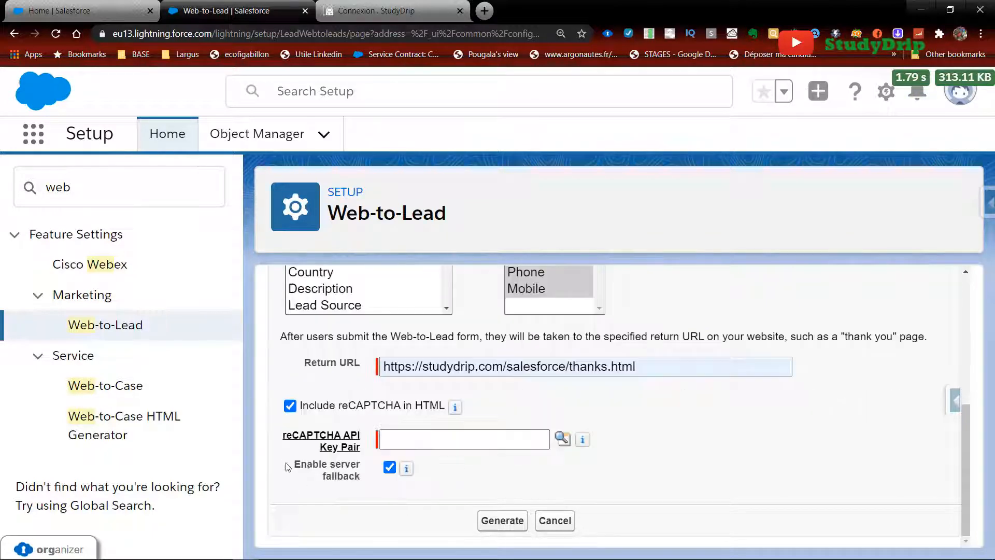
left_click(289, 405)
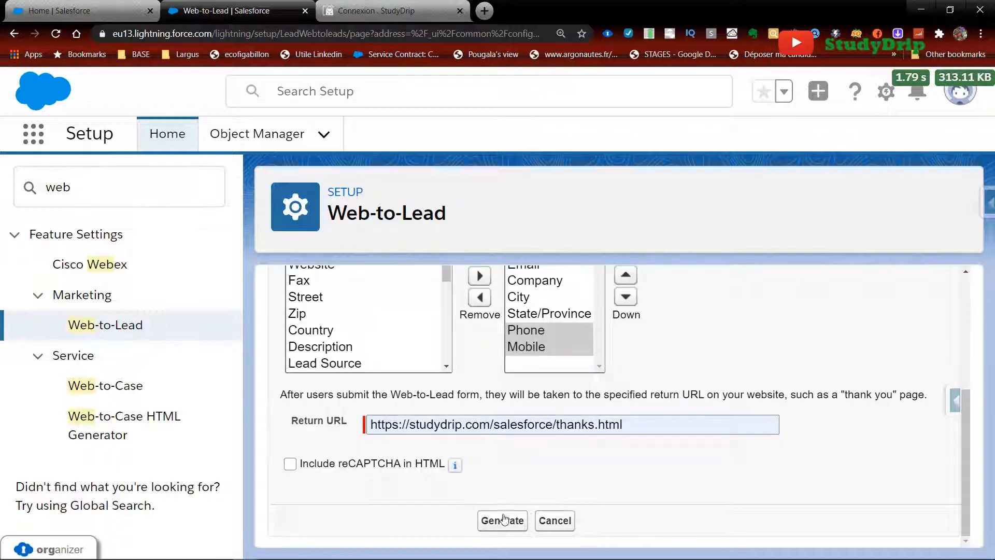
- Move the Phone and Mobile fields together above City in the form's selected fields
scroll(476, 463, "up", 1)
scroll(665, 417, "down", 1)
scroll(537, 446, "up", 2)
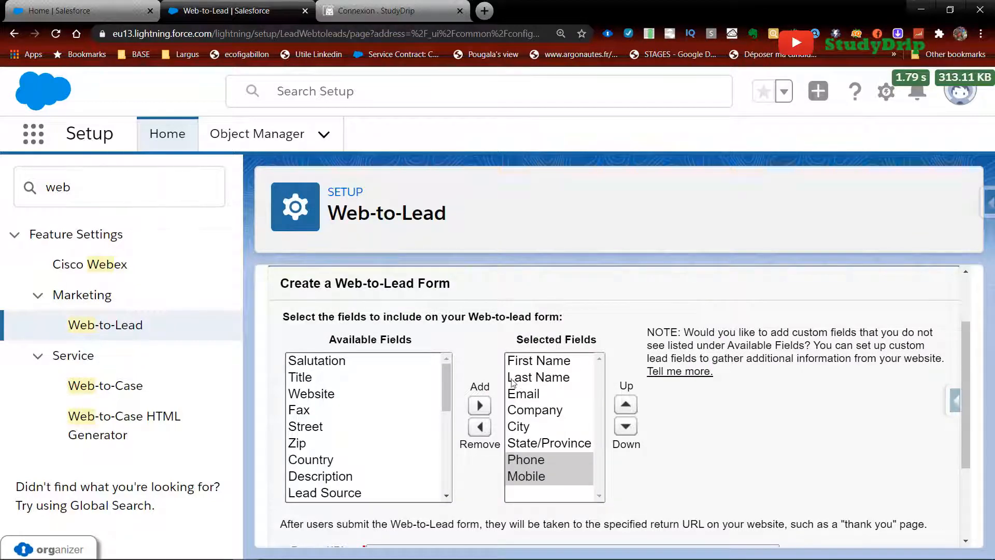
left_click(530, 460)
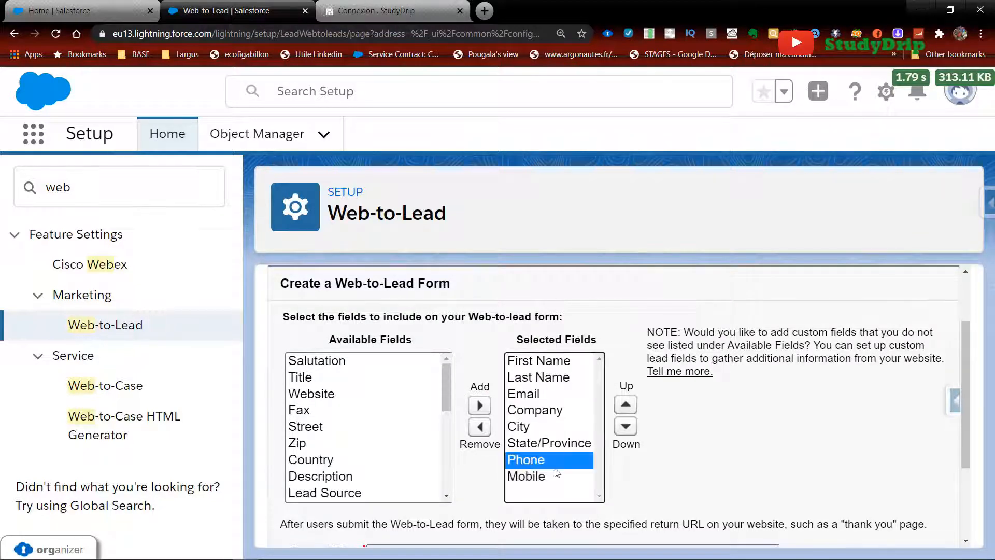
left_click(532, 474, "shift")
left_click(625, 404)
left_click(623, 404)
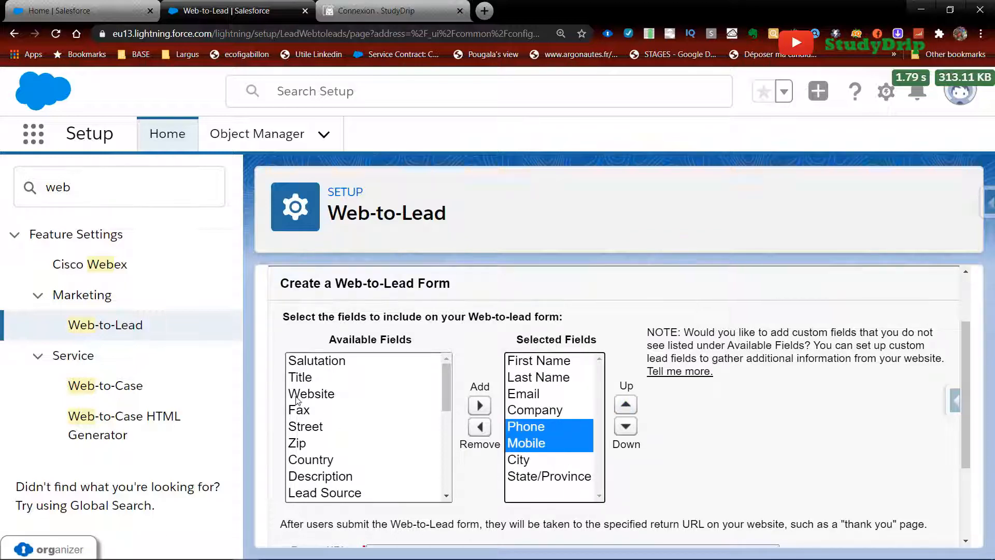
- Add the Website field to the form's selected fields and generate the form's HTML
left_click_drag(310, 384, 371, 398)
left_click(323, 393)
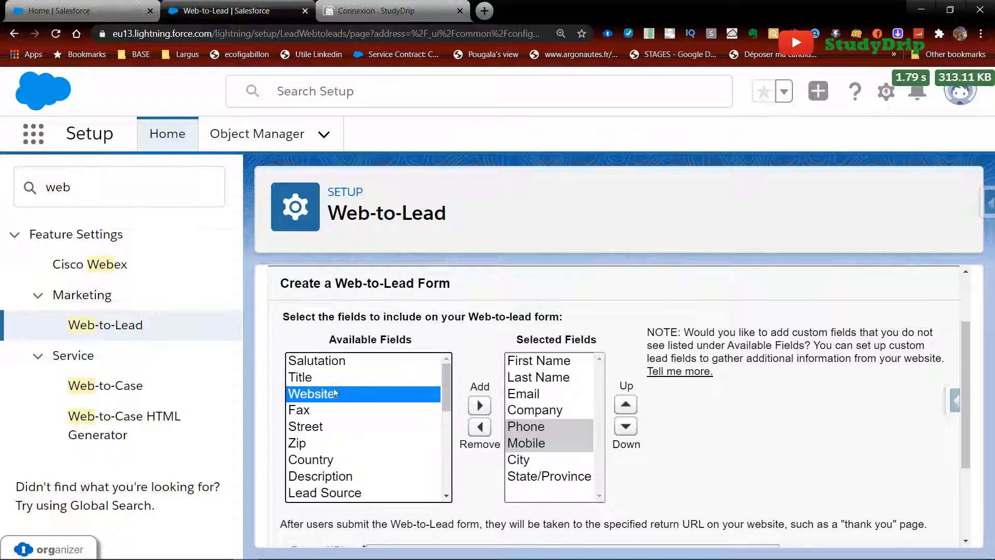
left_click(479, 404)
scroll(640, 465, "down", 1)
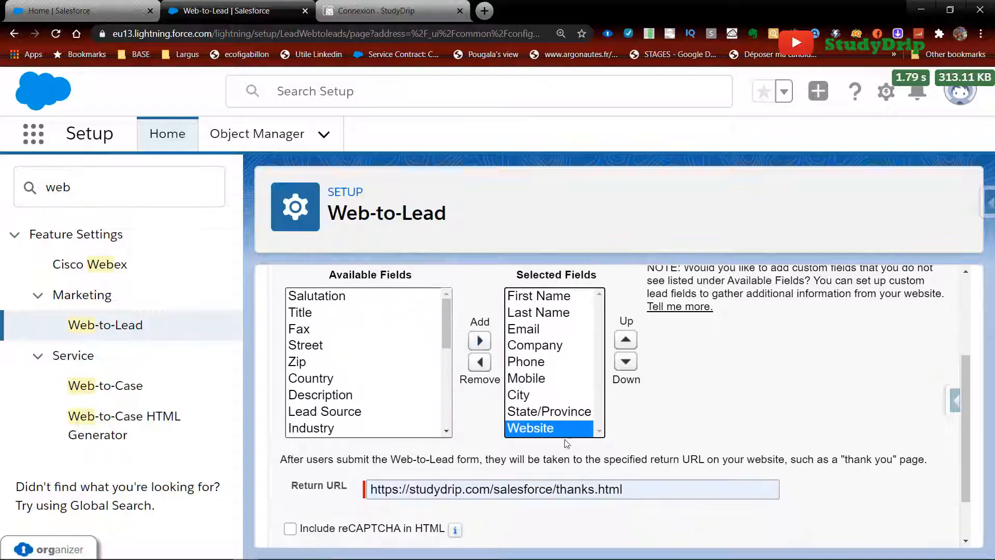
scroll(567, 440, "down", 1)
left_click(509, 521)
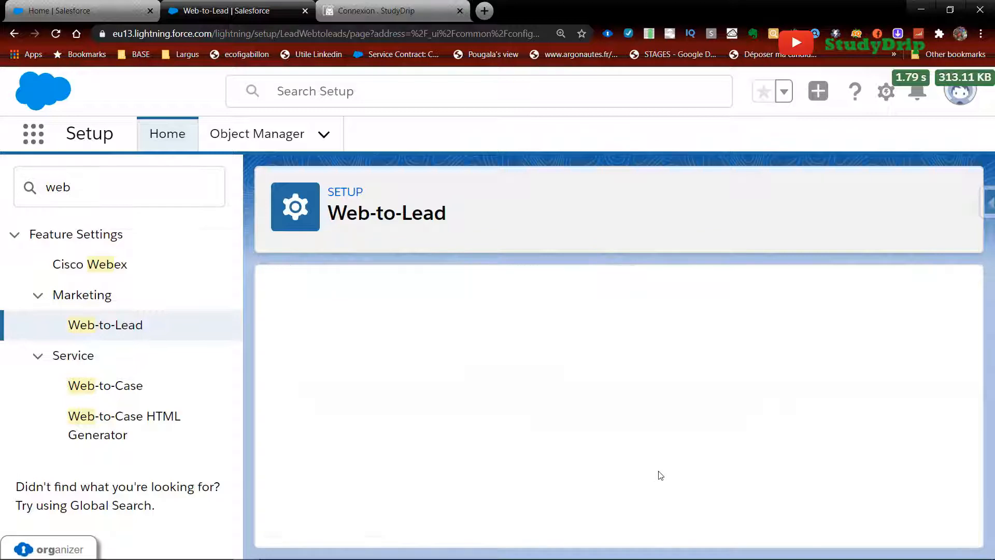
- Examine the generated Web-to-Lead HTML, including the form action, hidden inputs, debugging lines, field labels and submit input
scroll(729, 454, "down", 1)
scroll(728, 454, "up", 1)
scroll(837, 344, "down", 2)
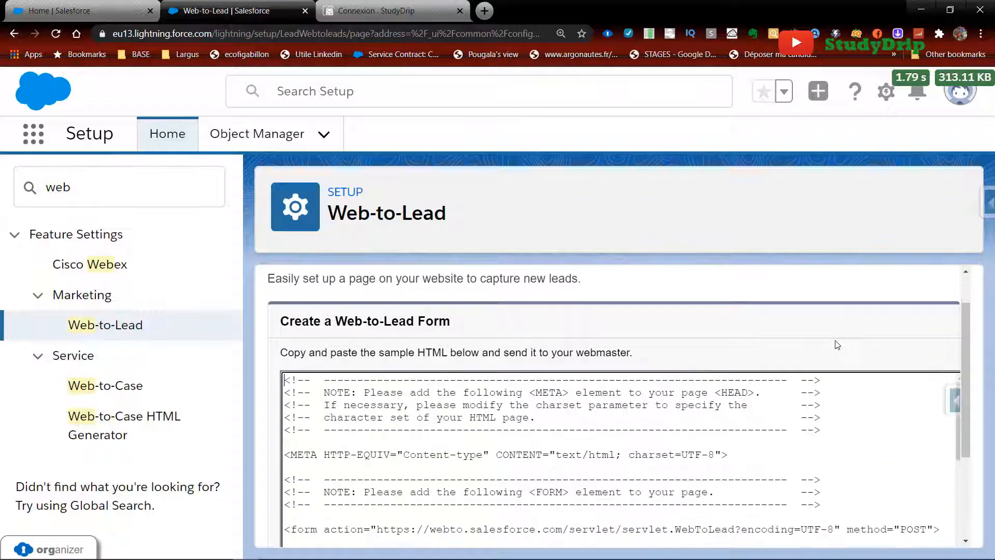
left_click(799, 369)
scroll(613, 400, "up", 2)
scroll(612, 399, "up", 1)
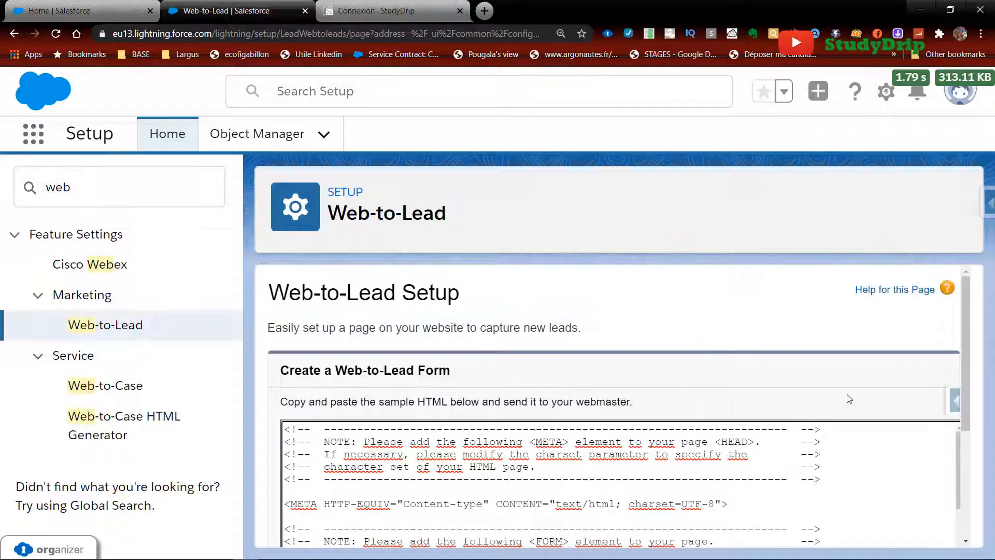
scroll(596, 384, "down", 2)
scroll(550, 368, "down", 1)
scroll(361, 391, "up", 1)
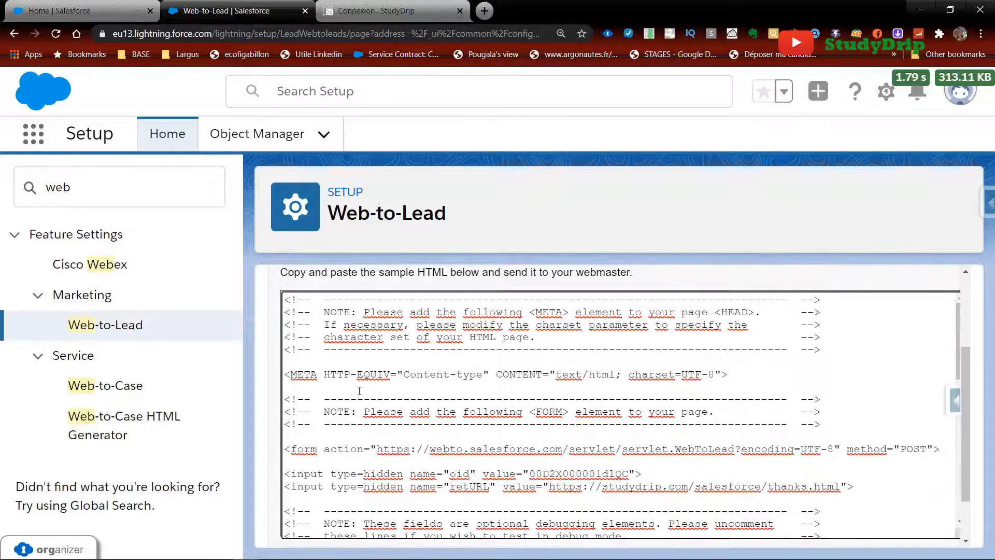
scroll(335, 370, "up", 2)
scroll(293, 434, "down", 1)
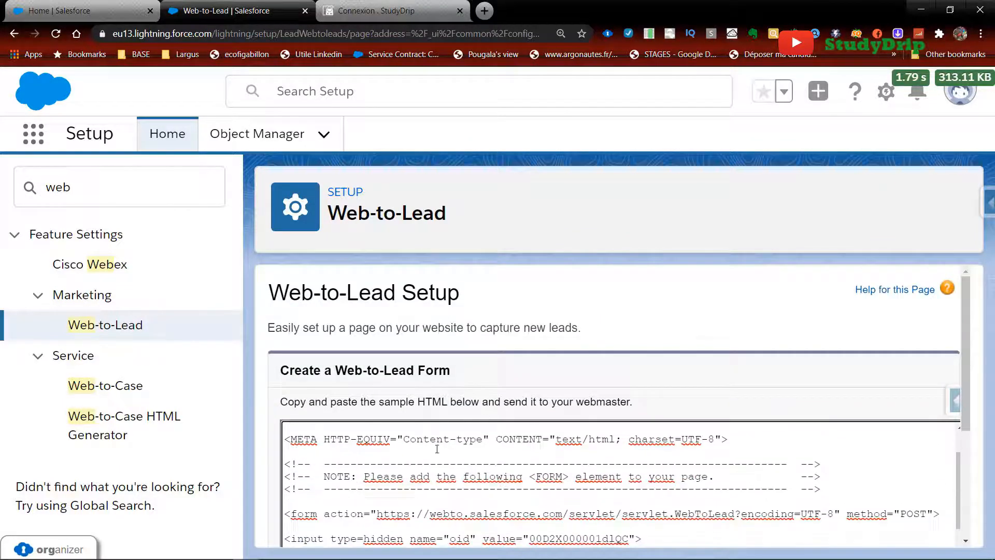
scroll(969, 370, "down", 2)
scroll(912, 408, "down", 5)
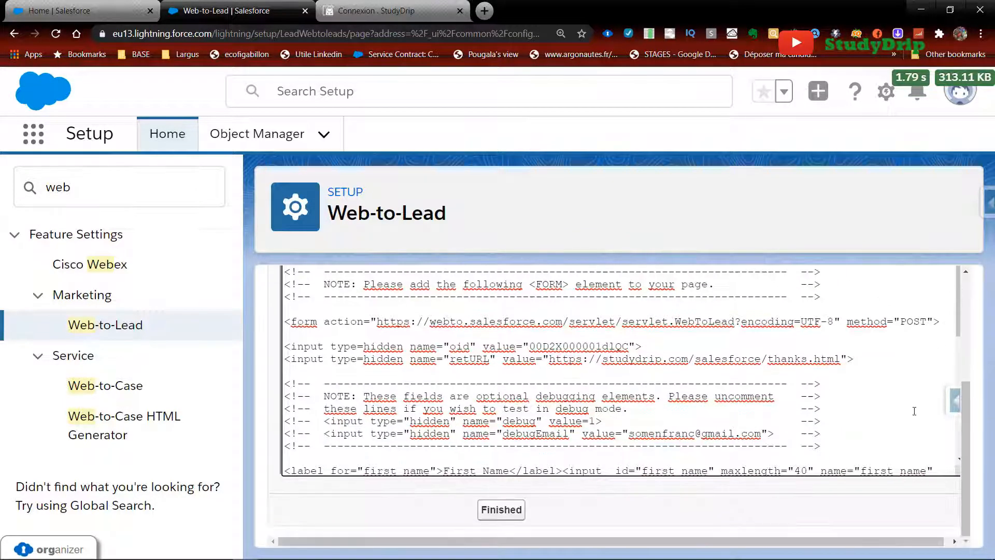
scroll(548, 395, "up", 2)
scroll(519, 397, "up", 5)
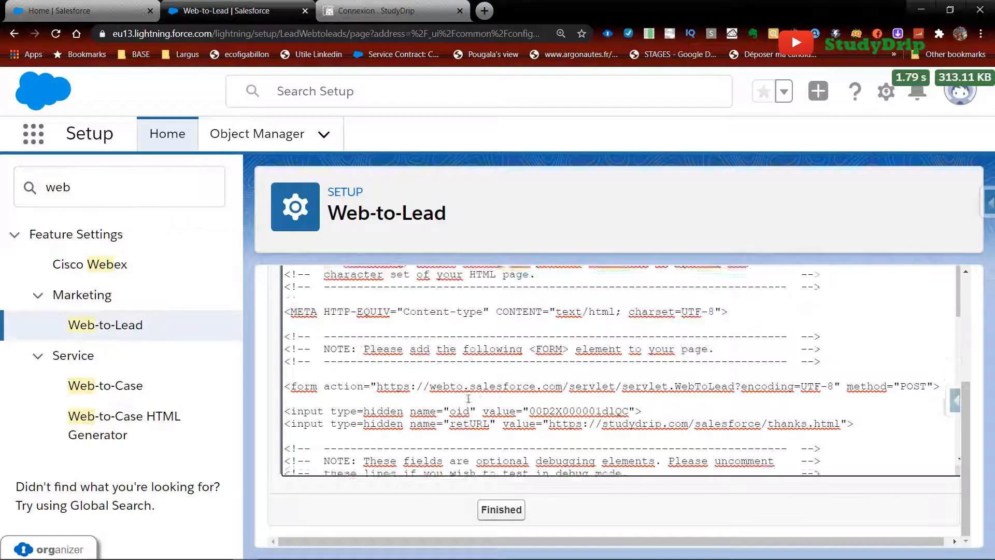
scroll(468, 398, "down", 4)
scroll(454, 400, "down", 5)
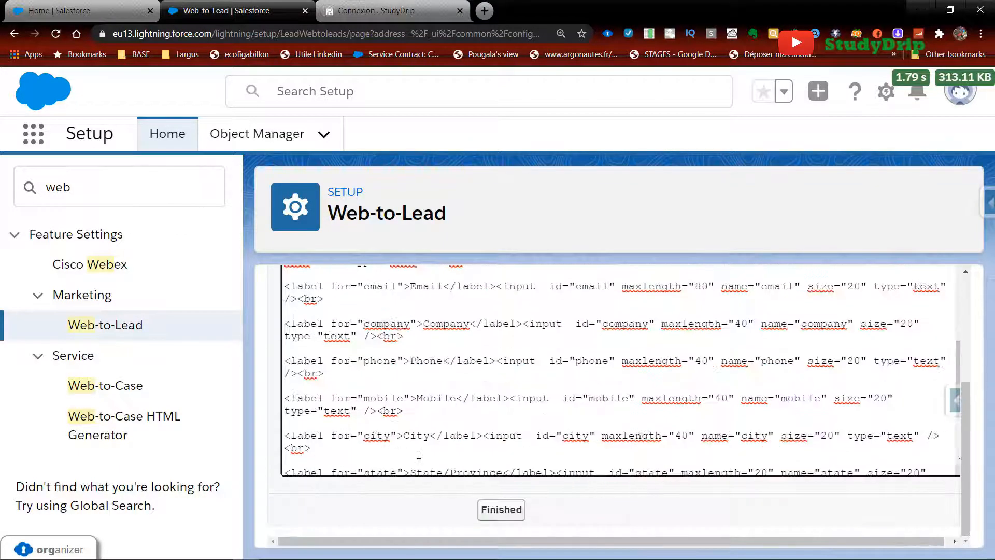
scroll(400, 410, "up", 10)
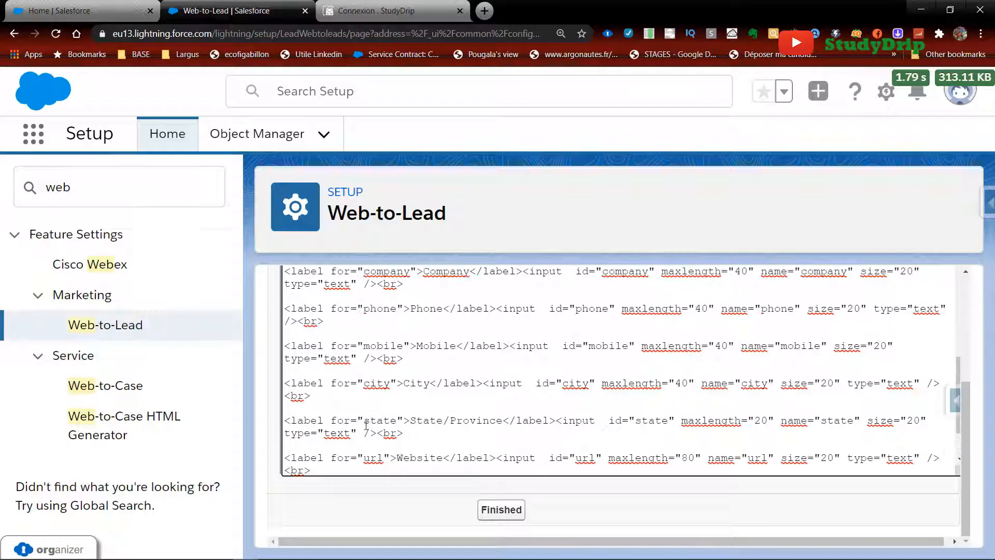
scroll(358, 434, "up", 2)
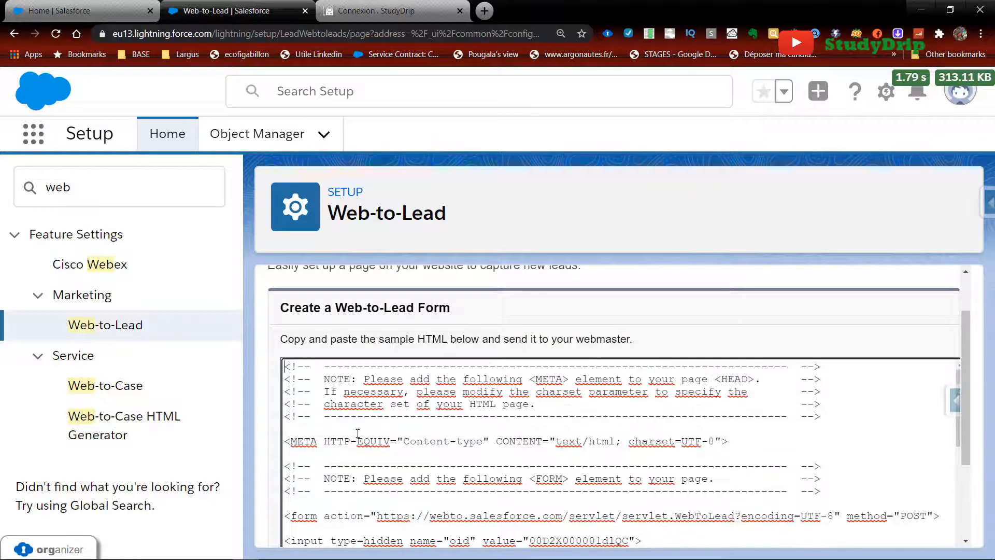
scroll(358, 433, "down", 2)
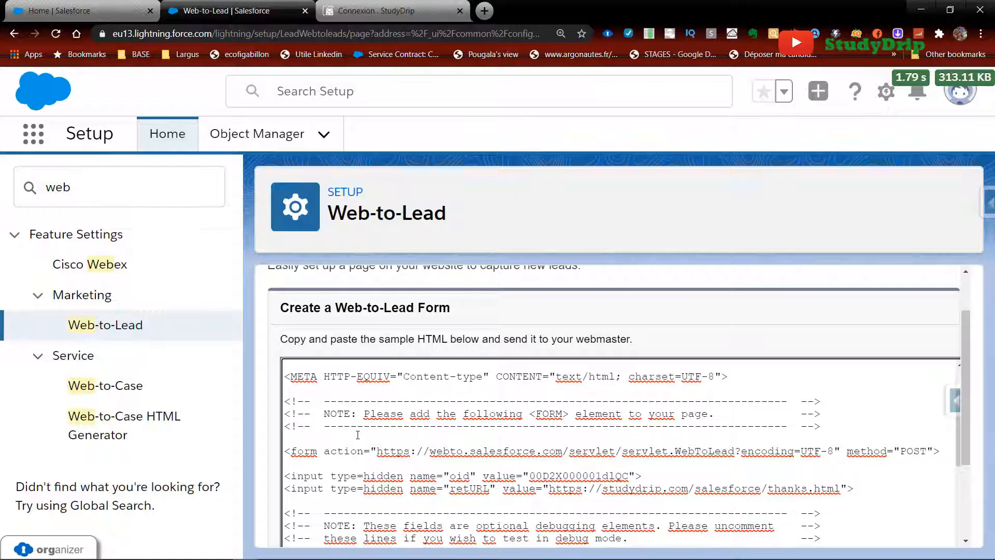
scroll(358, 434, "down", 10)
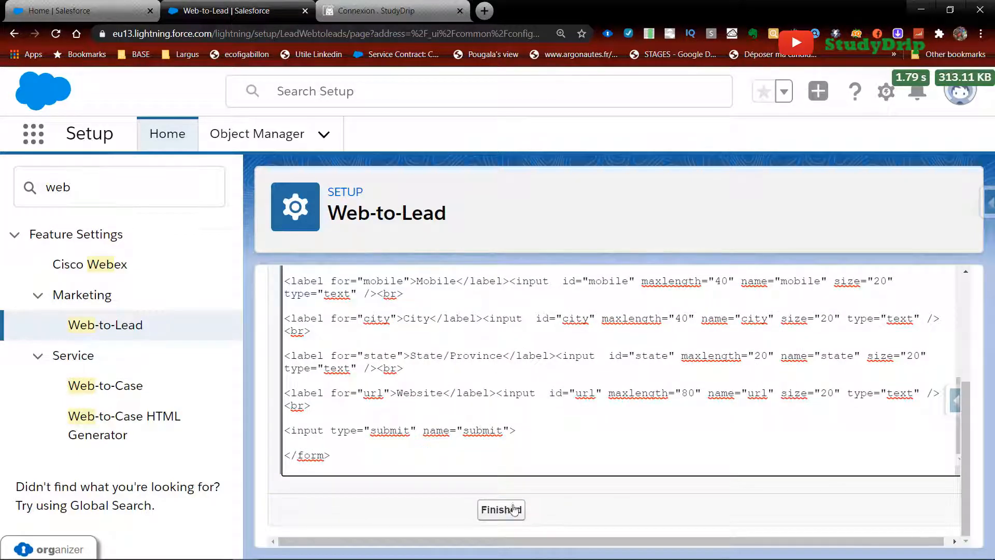
- Finish the Web-to-Lead form and review the Web-to-Lead settings
left_click(514, 509)
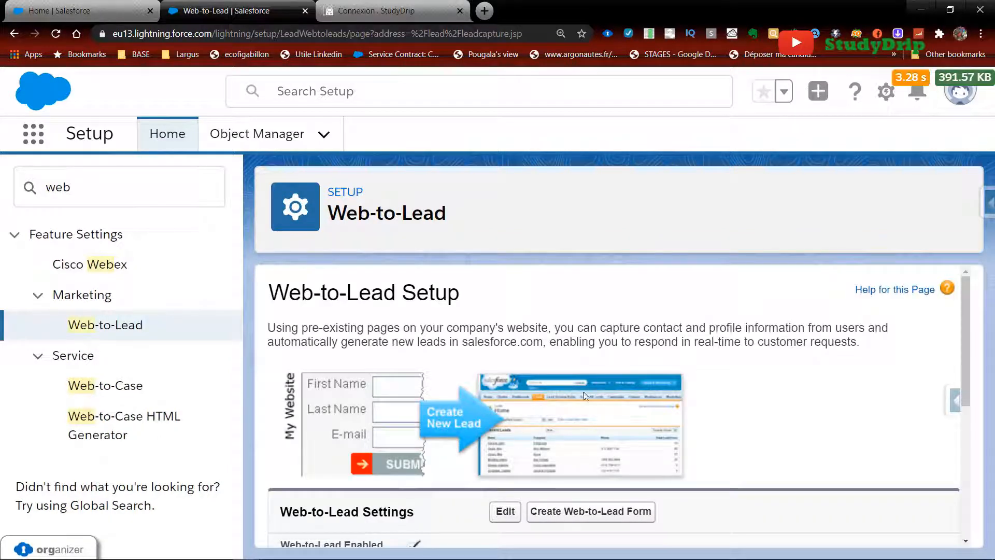
scroll(573, 310, "down", 5)
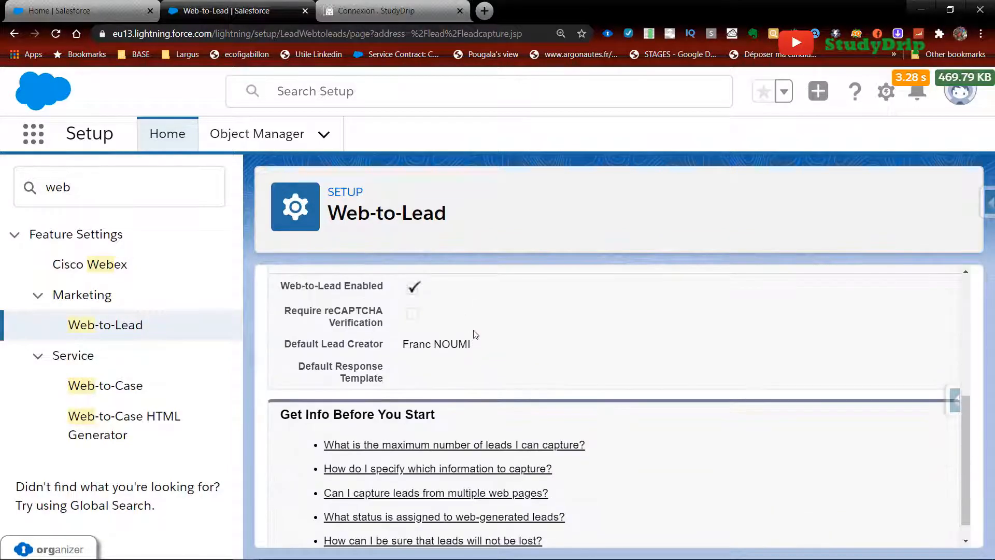
scroll(476, 335, "up", 5)
- Load the questionnaire page studydrip.com/salesforce/questionnaire.html in a new browser tab
left_click(393, 11)
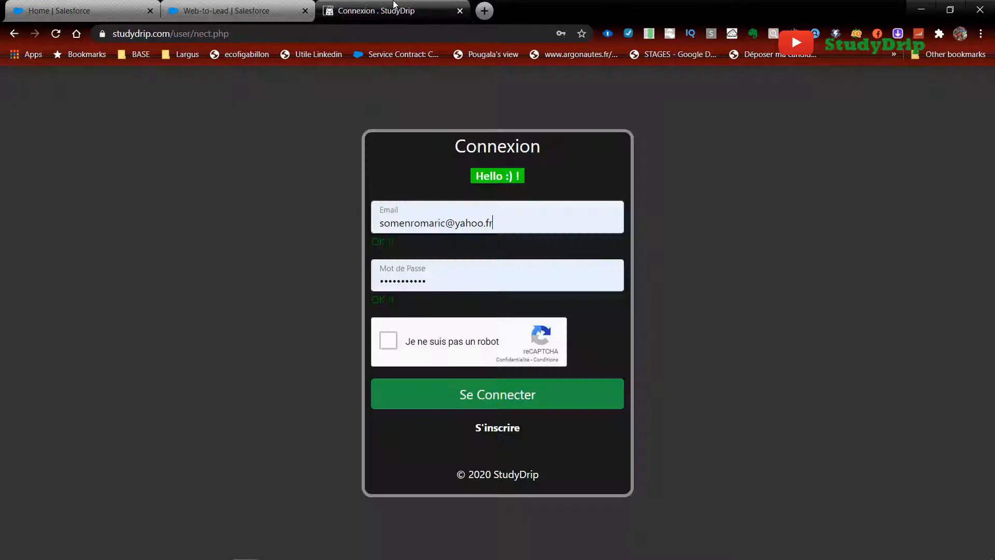
left_click(485, 10)
type("stu")
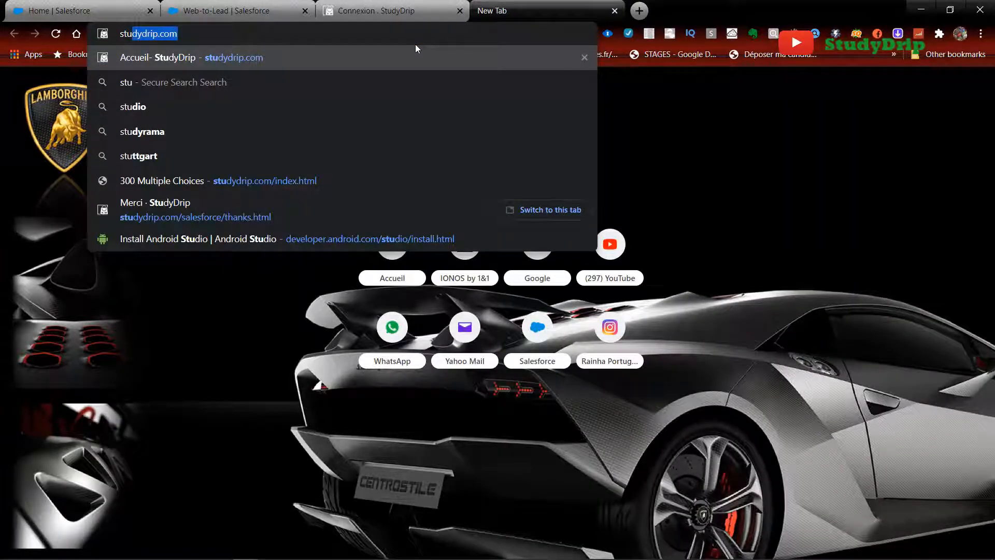
key("Right")
type("/q")
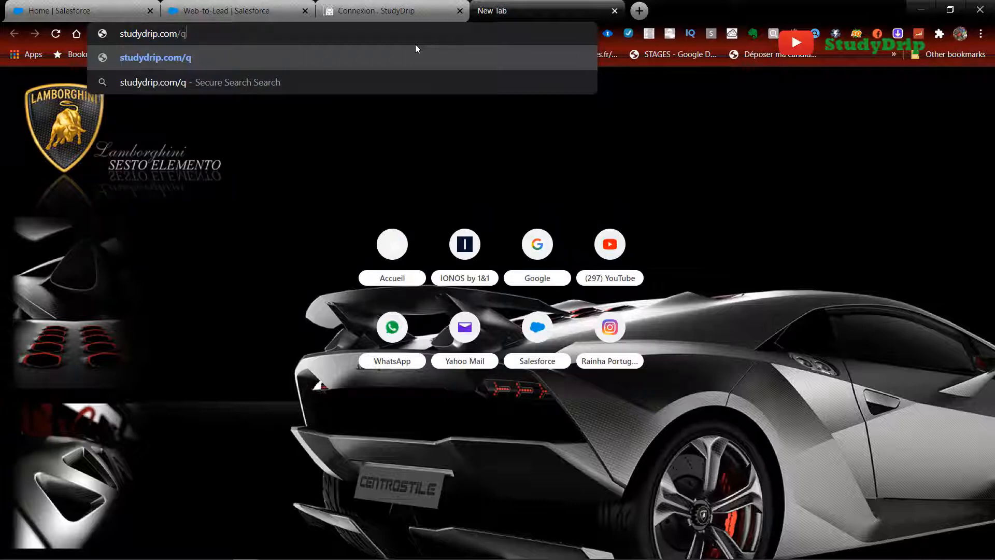
key("BackSpace")
type("sale")
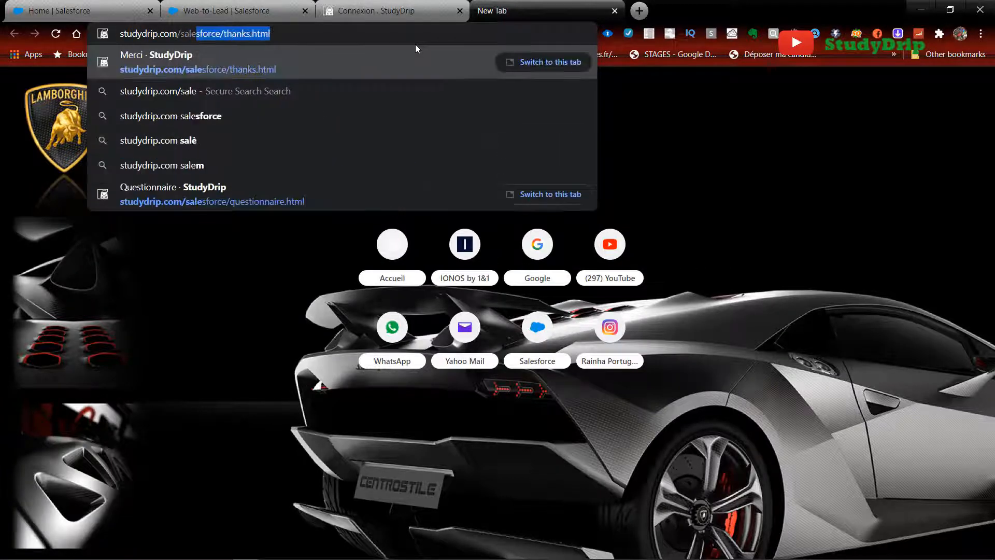
key("Right")
key("BackSpace")
key("BackSpace")
key("BackSpace")
key("BackSpace")
key("BackSpace")
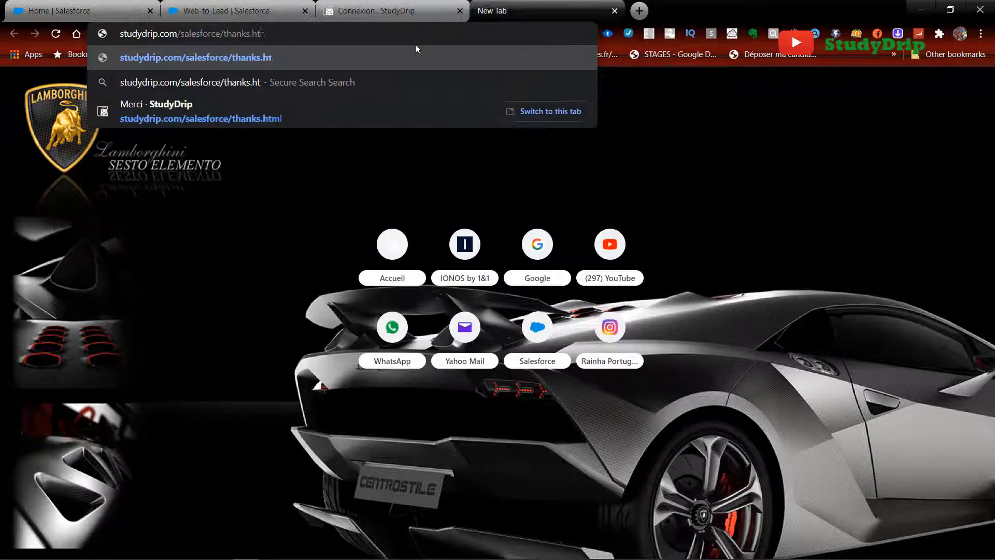
key("BackSpace")
key("BackSpace")
key("BackSpace")
key("BackSpace")
key("BackSpace")
key("BackSpace")
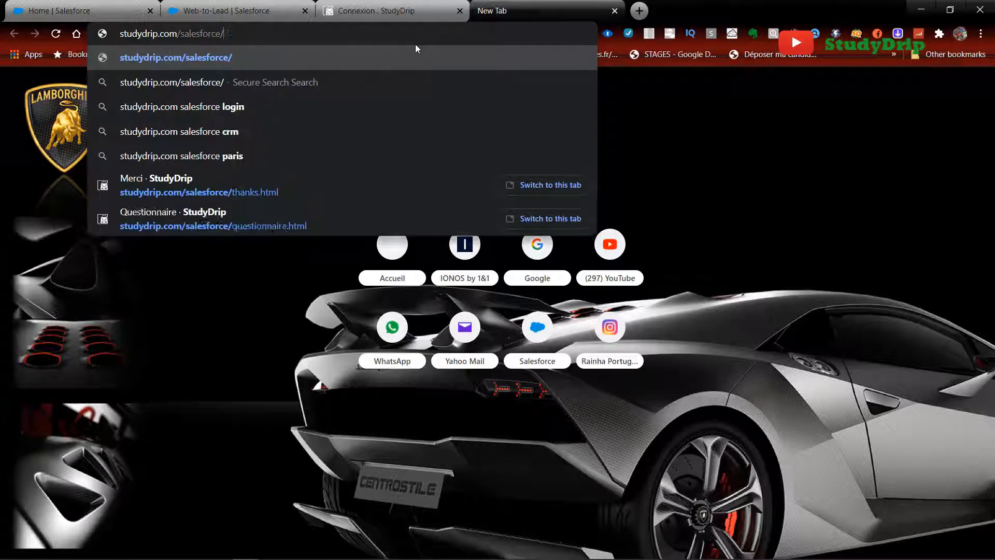
type("questionnaire.html")
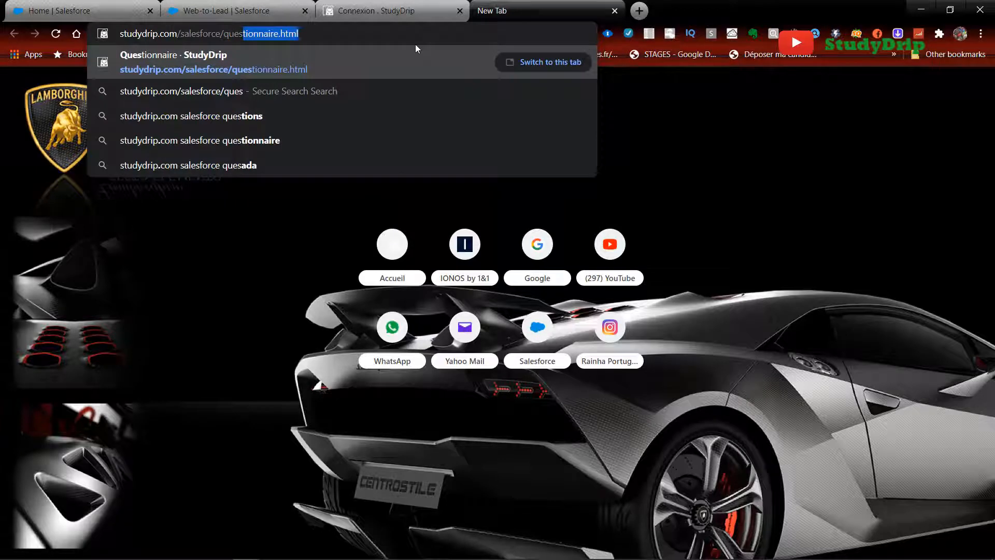
key("Return")
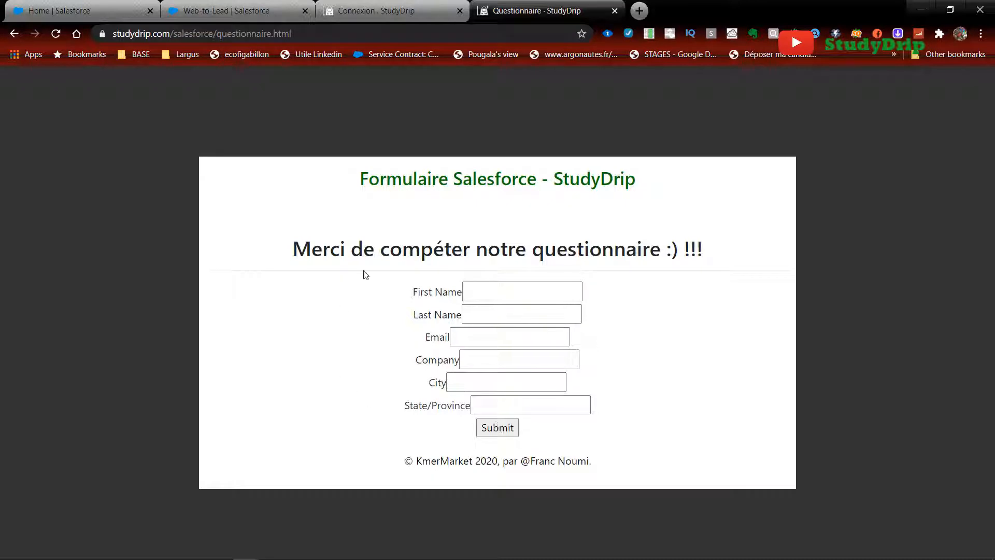
- Check the First Name field of the StudyDrip Salesforce questionnaire and submit the form
left_click(487, 291)
left_click(396, 329)
left_click(498, 284)
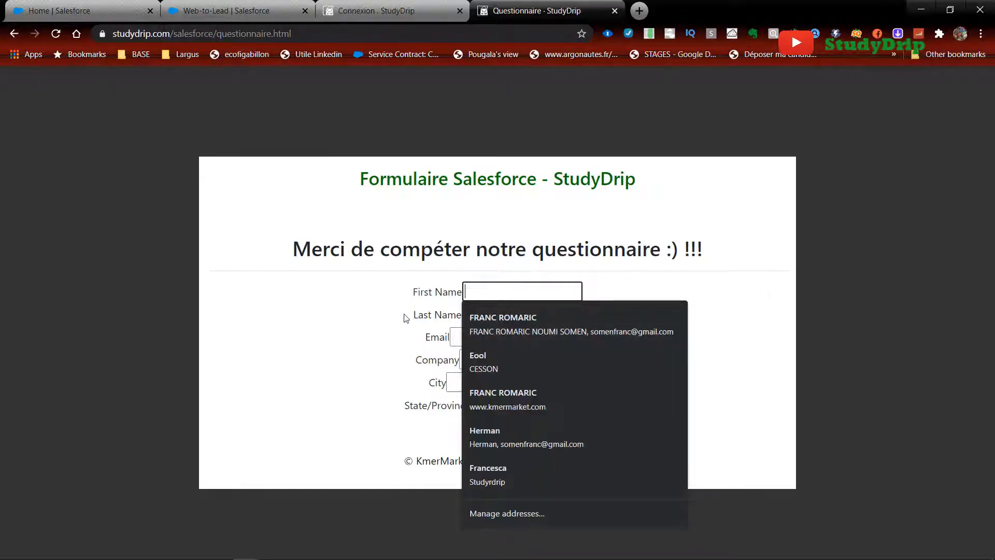
left_click(404, 314)
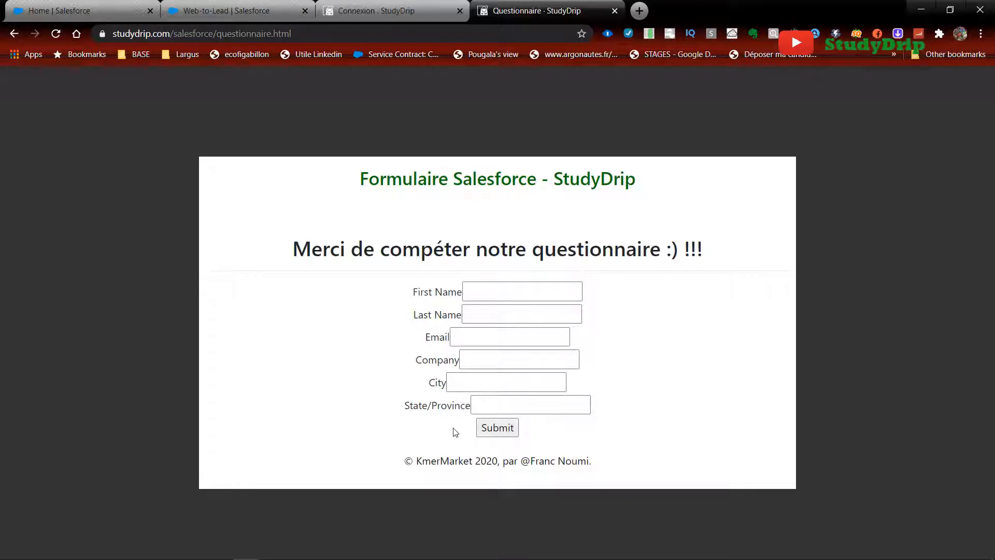
left_click(495, 427)
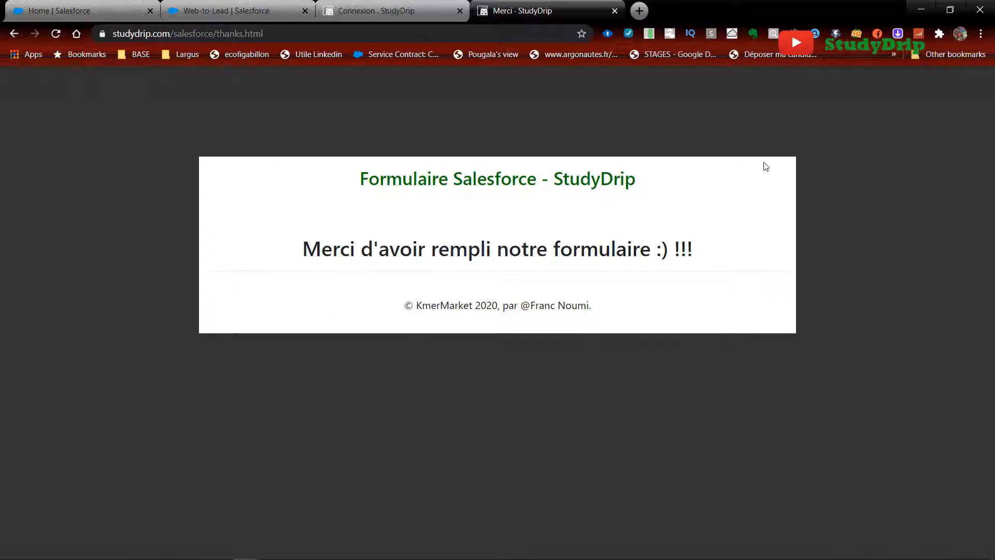
- Return to the Web-to-Lead settings in Salesforce Setup and start creating a new Web-to-Lead form
left_click(544, 352)
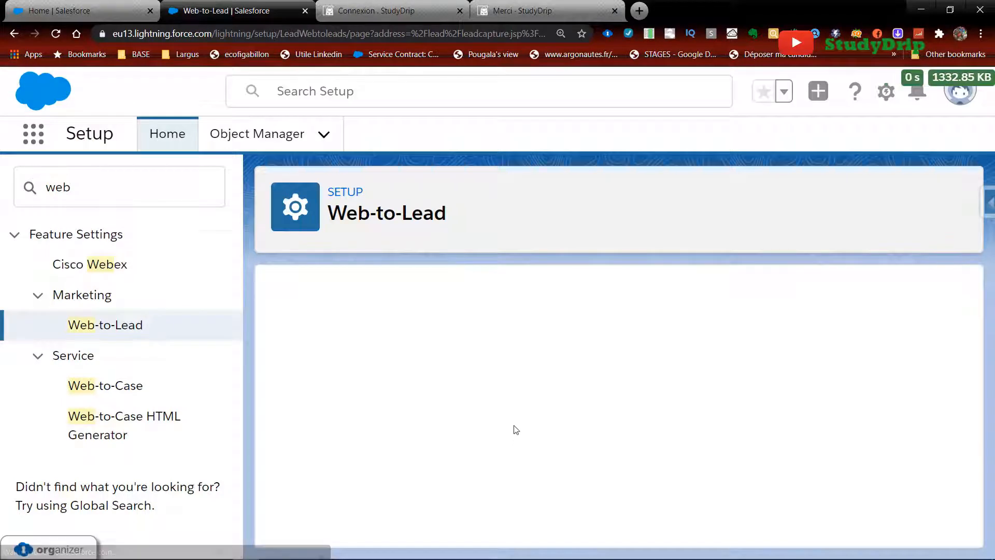
scroll(464, 416, "down", 2)
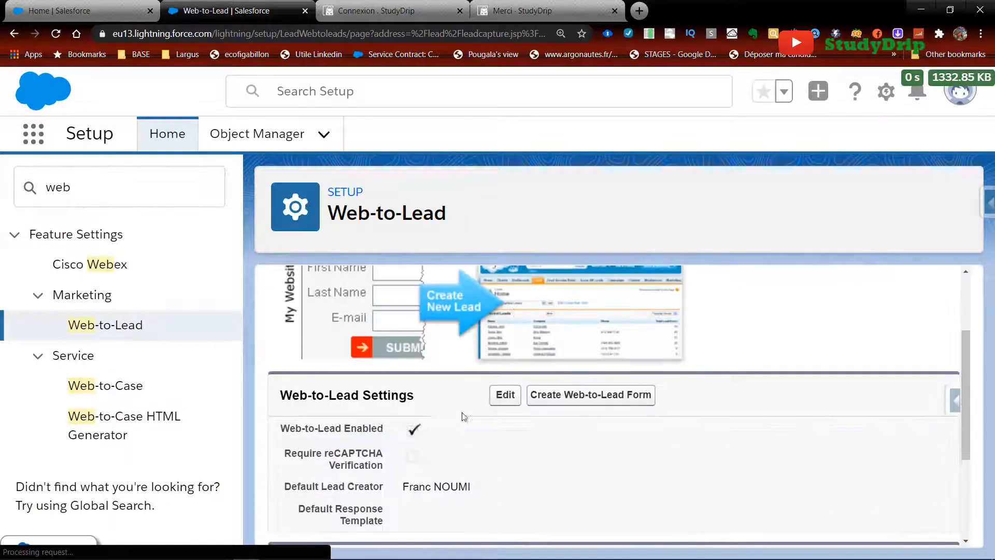
scroll(543, 388, "down", 2)
scroll(543, 388, "up", 2)
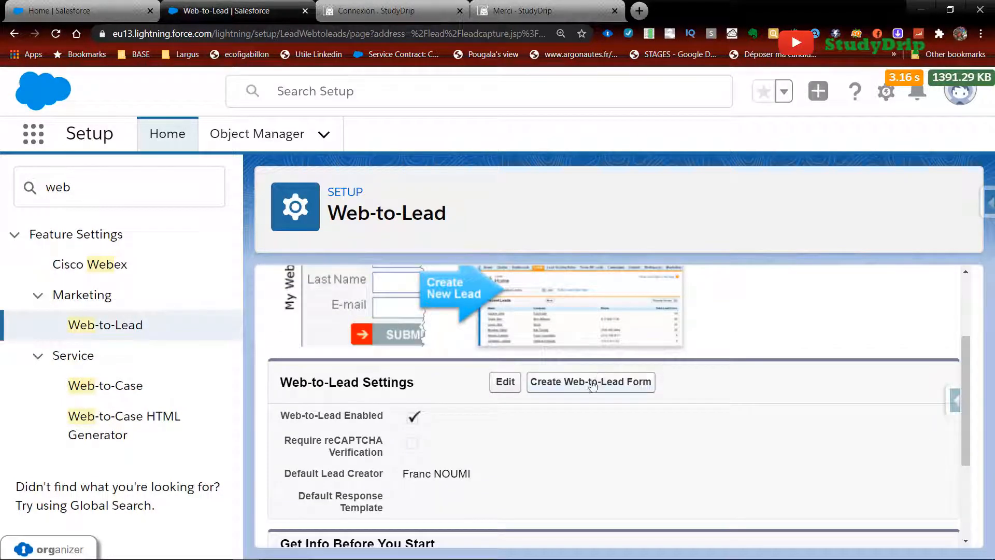
left_click(592, 385)
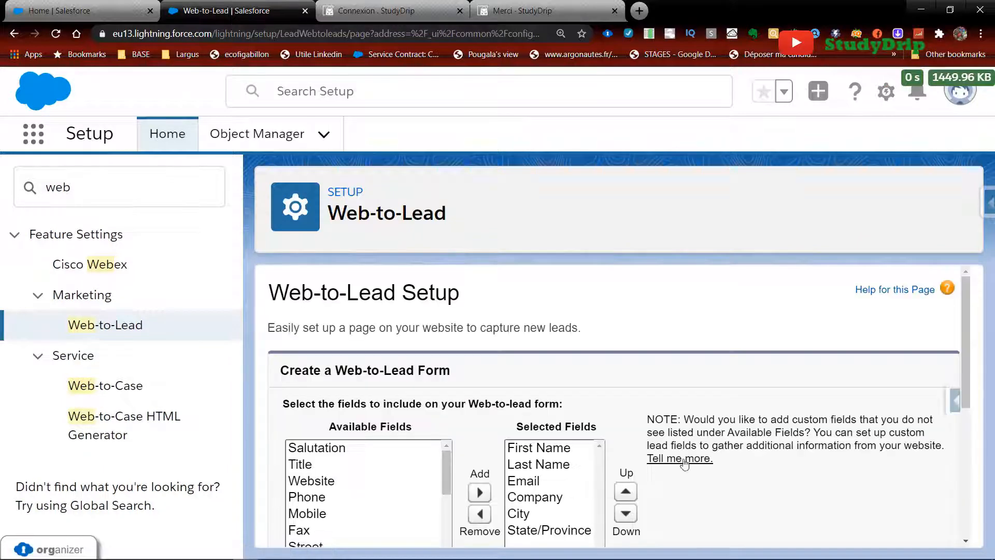
- Add the Rating field to the selected fields of the Web-to-Lead form
scroll(694, 460, "down", 5)
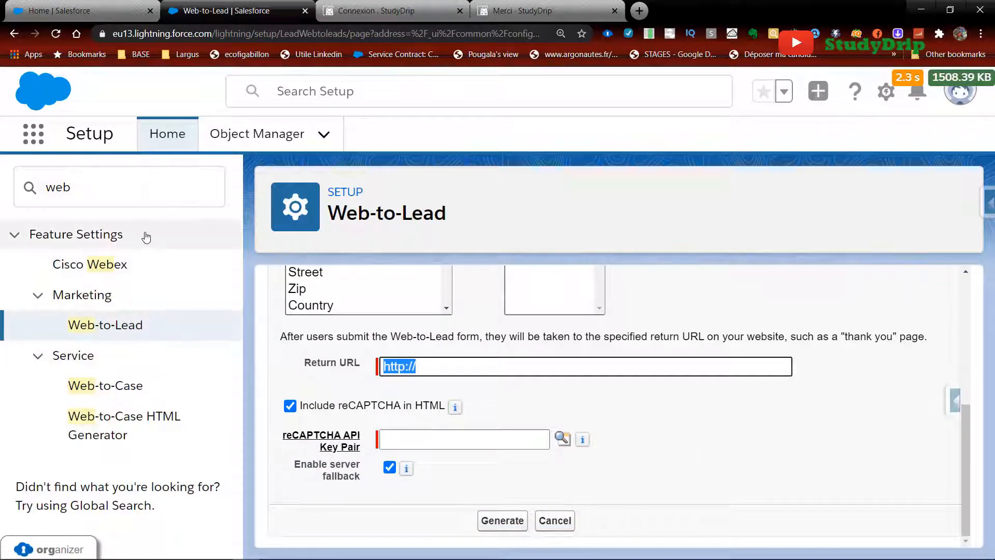
scroll(547, 404, "up", 4)
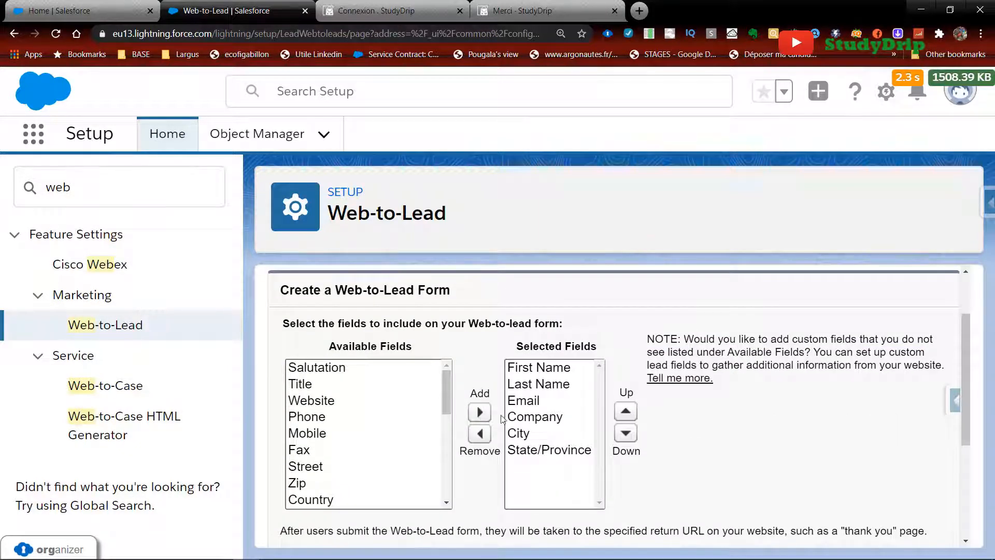
left_click(326, 417)
scroll(321, 441, "down", 3)
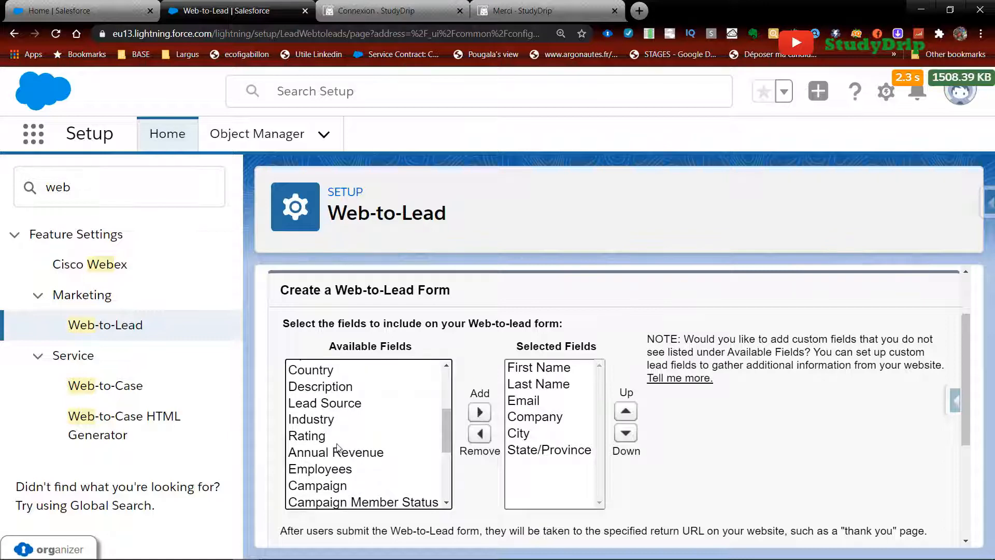
left_click(311, 435)
left_click(479, 412)
scroll(490, 442, "down", 4)
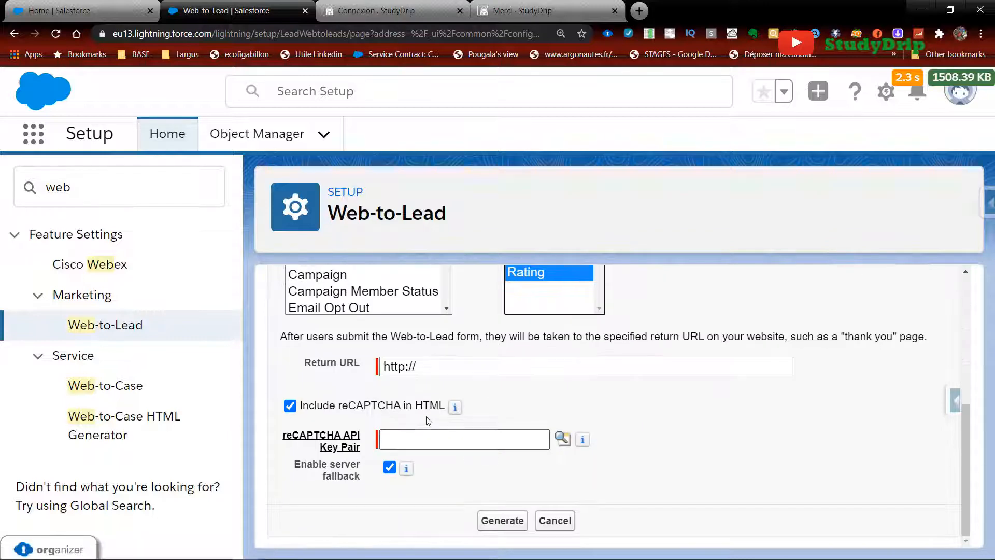
left_click(469, 366)
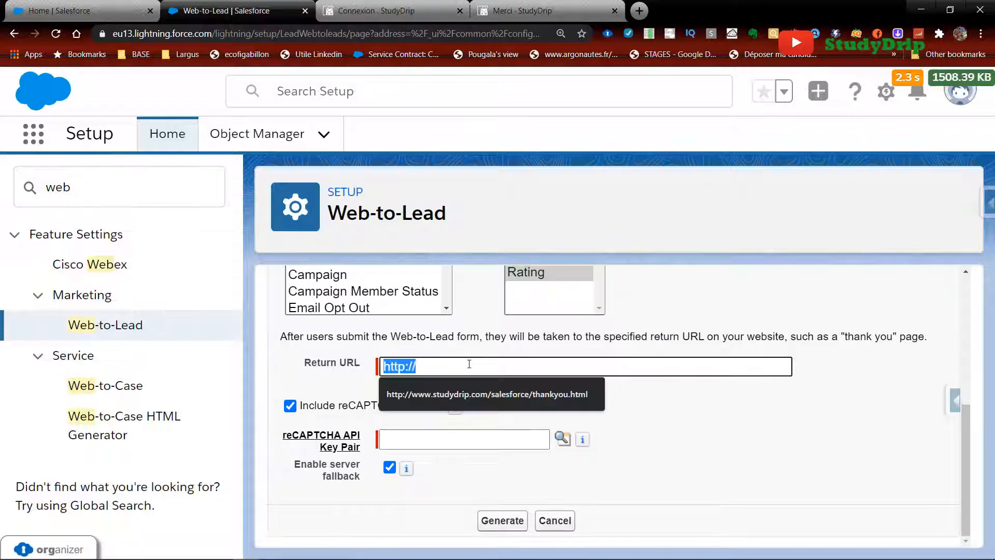
left_click(484, 393)
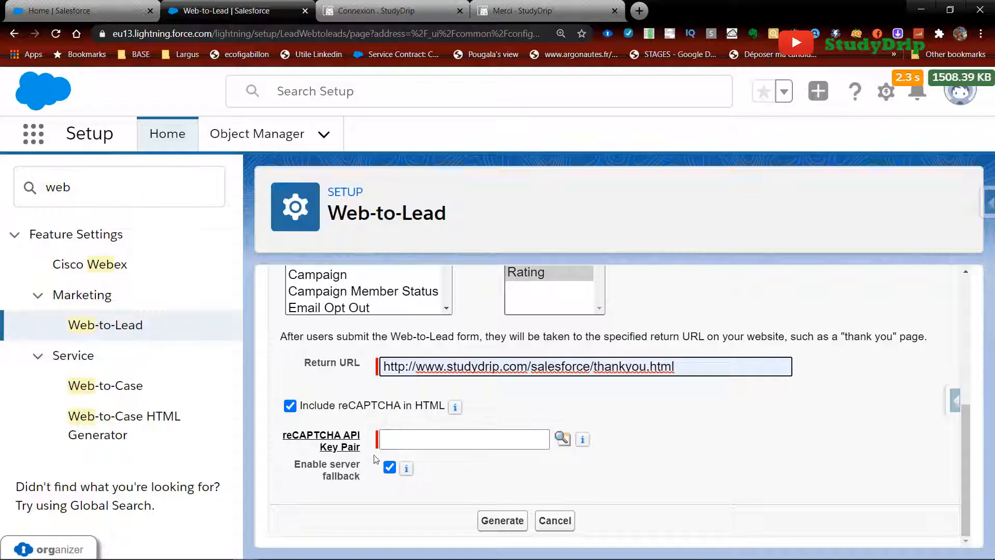
left_click(291, 405)
left_click(501, 520)
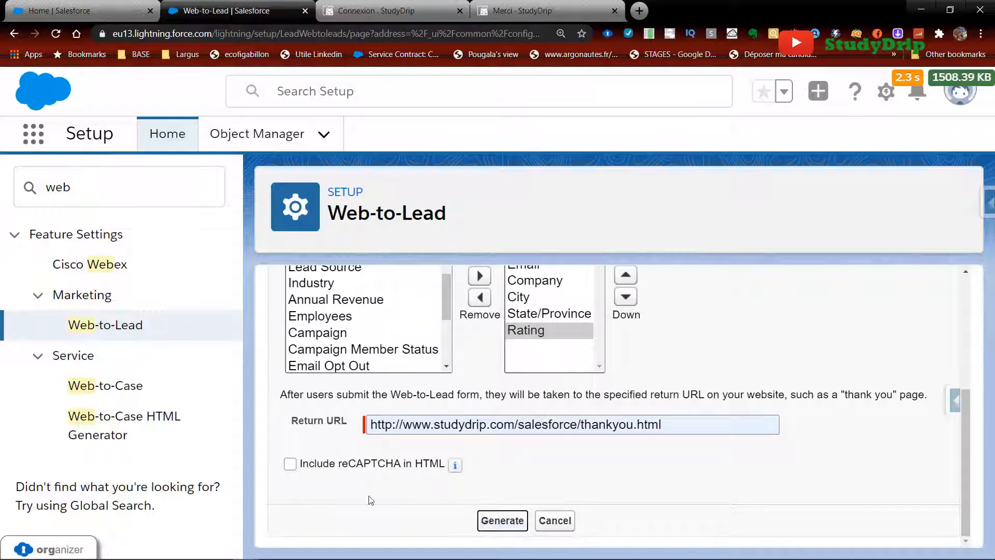
- Review the generated form HTML down to the Rating picklist and submit input, and finish the Web-to-Lead form
scroll(378, 437, "down", 3)
scroll(377, 436, "up", 3)
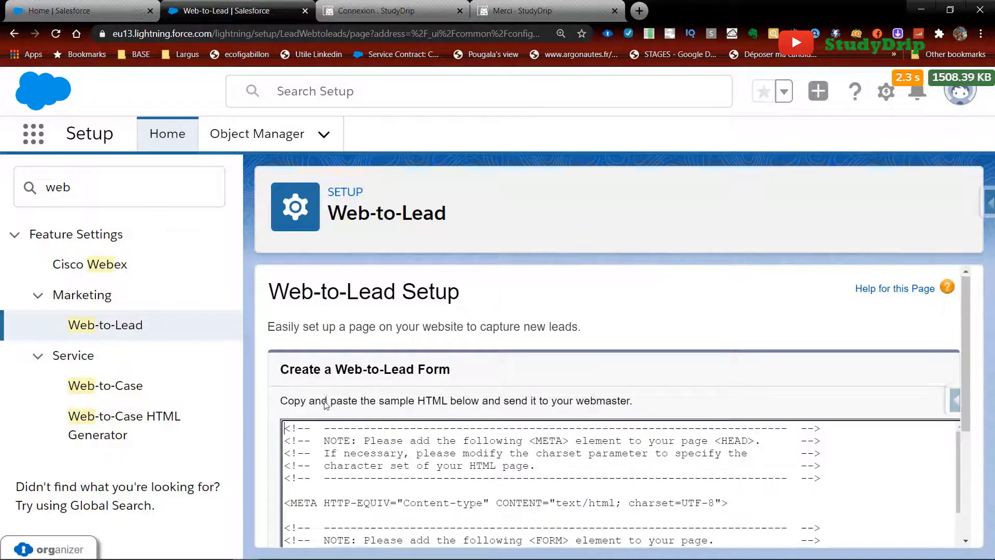
scroll(324, 405, "down", 4)
scroll(295, 411, "up", 4)
left_click(290, 423)
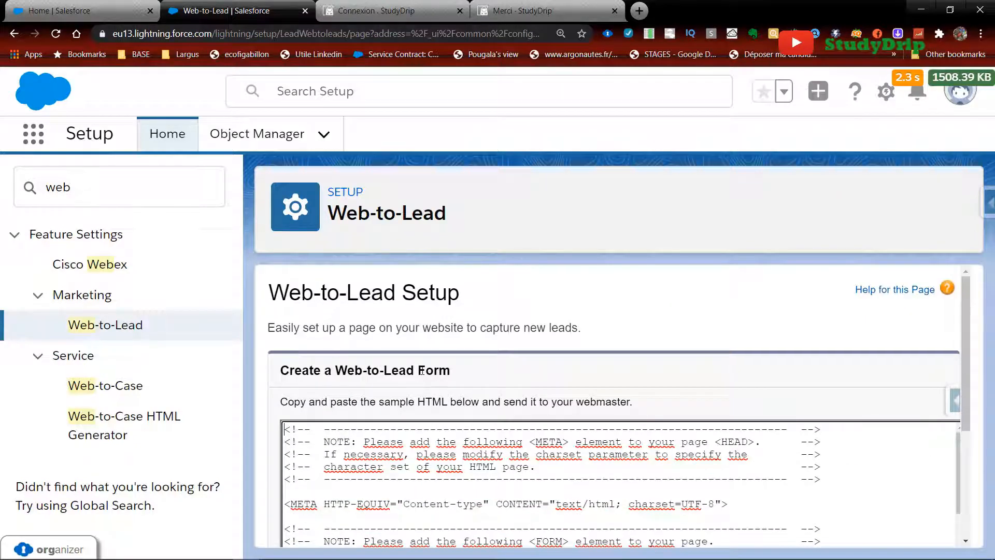
scroll(422, 373, "down", 10)
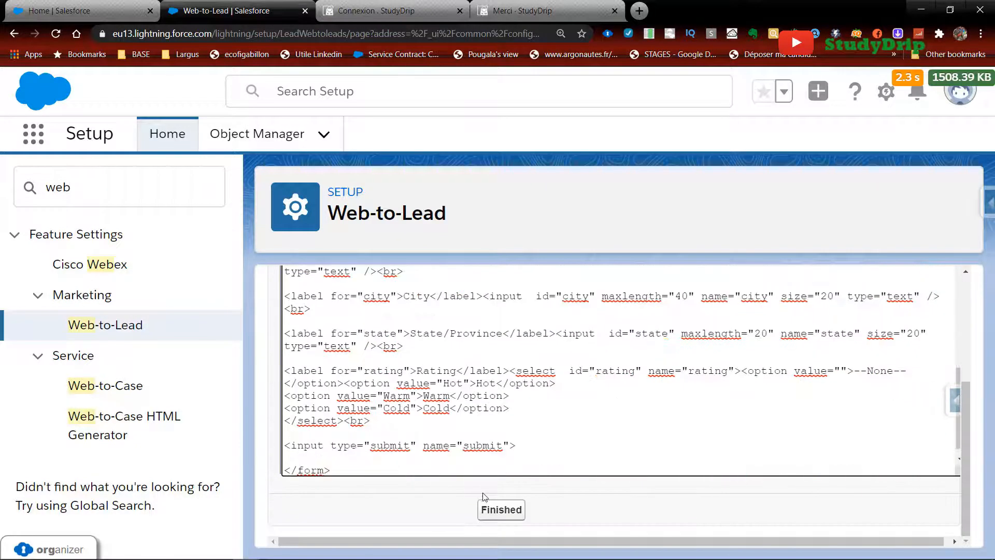
left_click(502, 510)
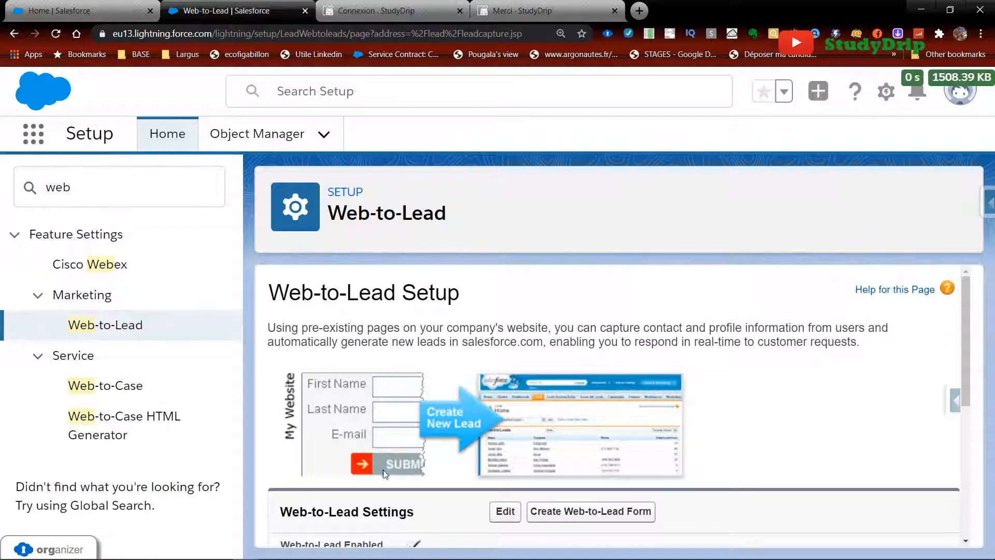
scroll(388, 458, "down", 5)
scroll(389, 459, "up", 5)
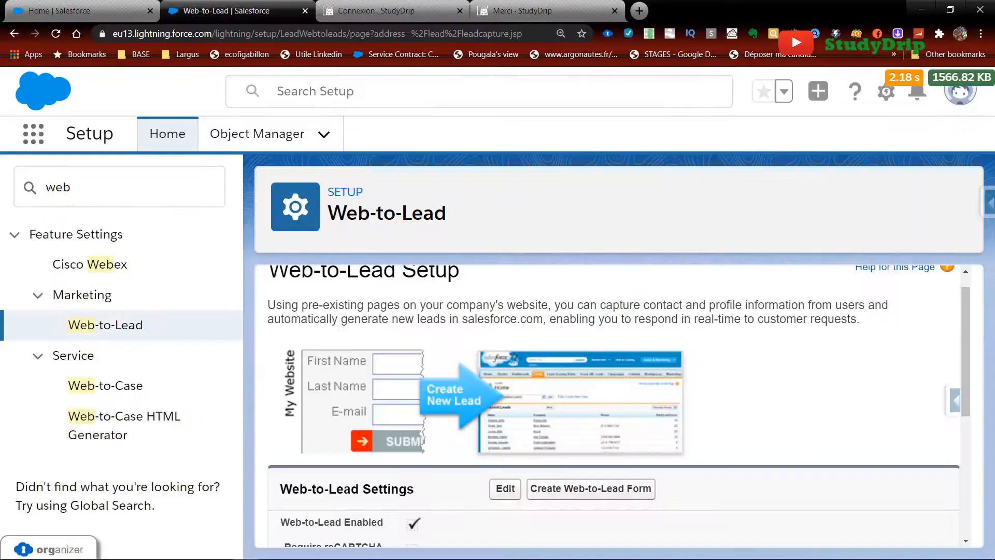
- Search Setup for "role" and open the Roles page under Users
left_click_drag(119, 187, 1, 187)
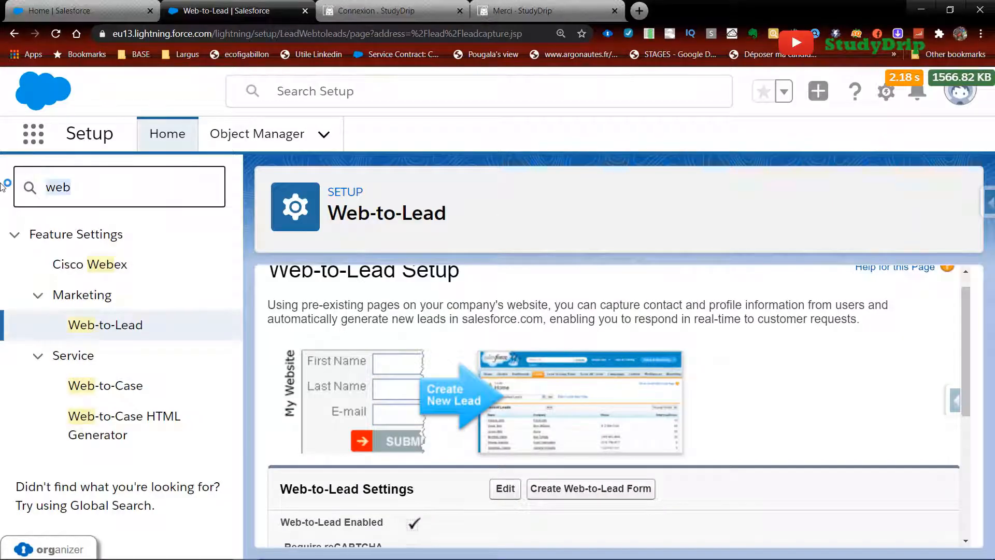
type("role")
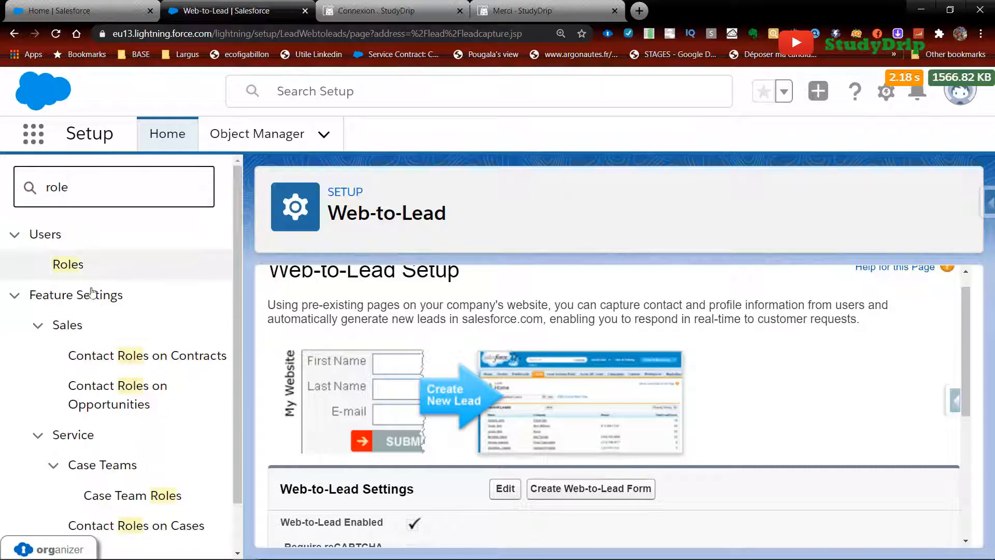
left_click(72, 265)
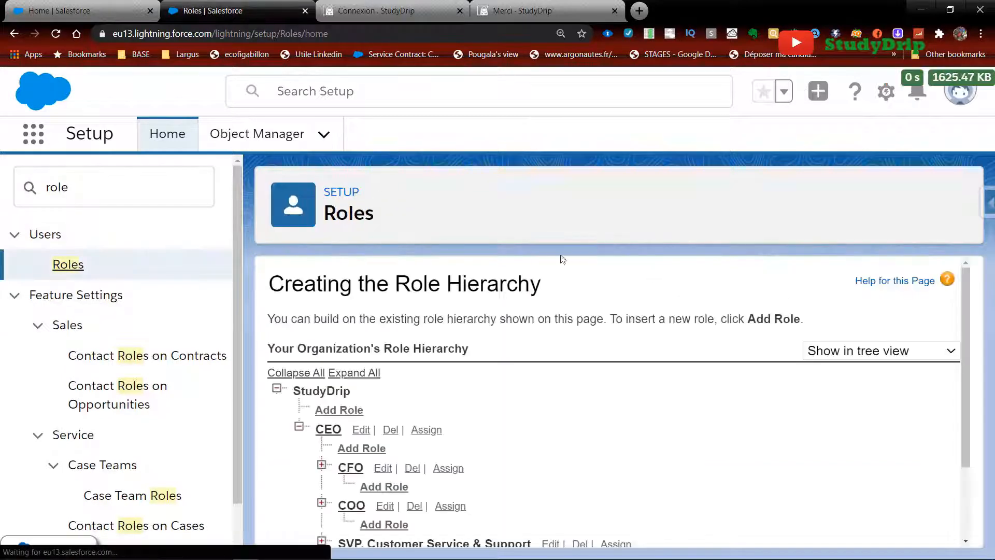
- Examine the role hierarchy at 110% page zoom and its display options, keeping the tree view
scroll(571, 374, "down", 2)
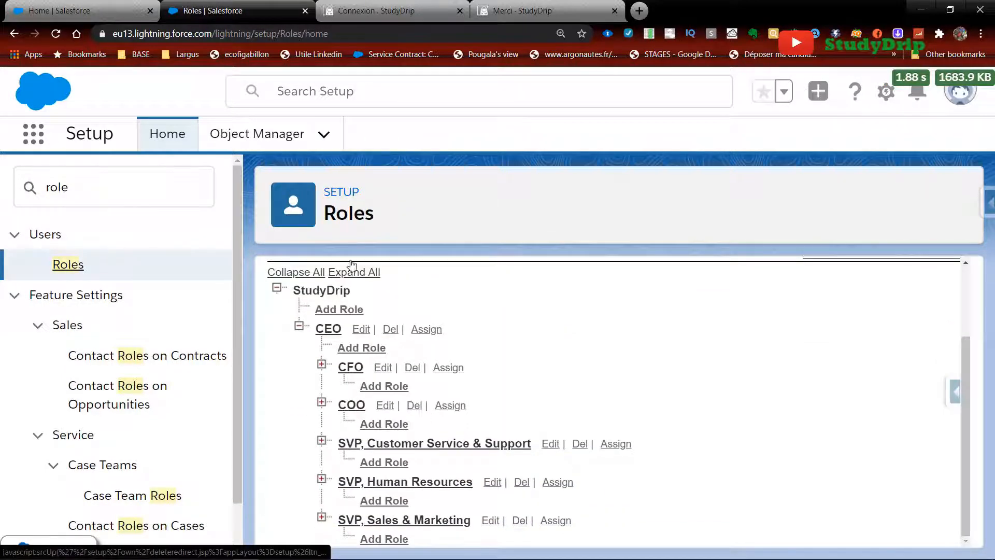
key("ctrl+minus")
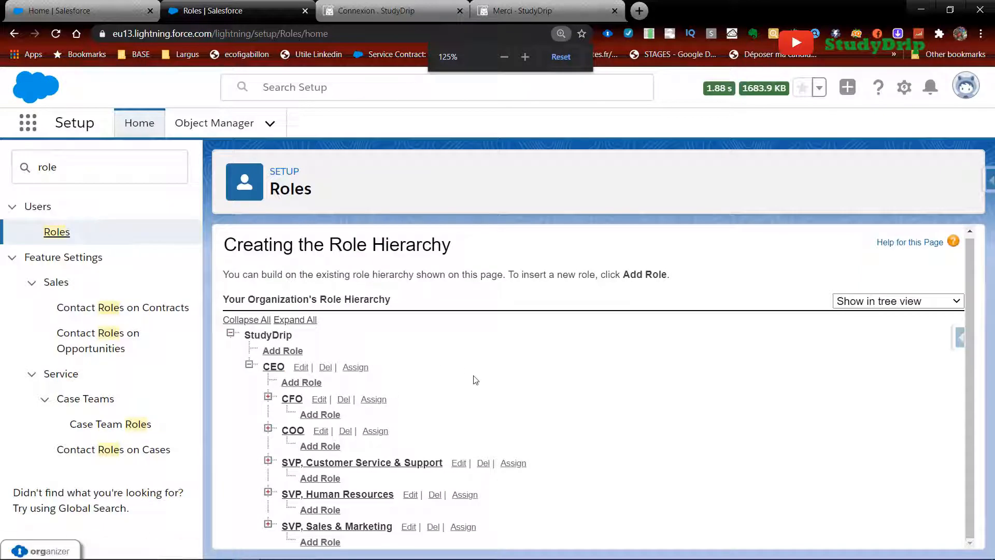
key("ctrl+minus")
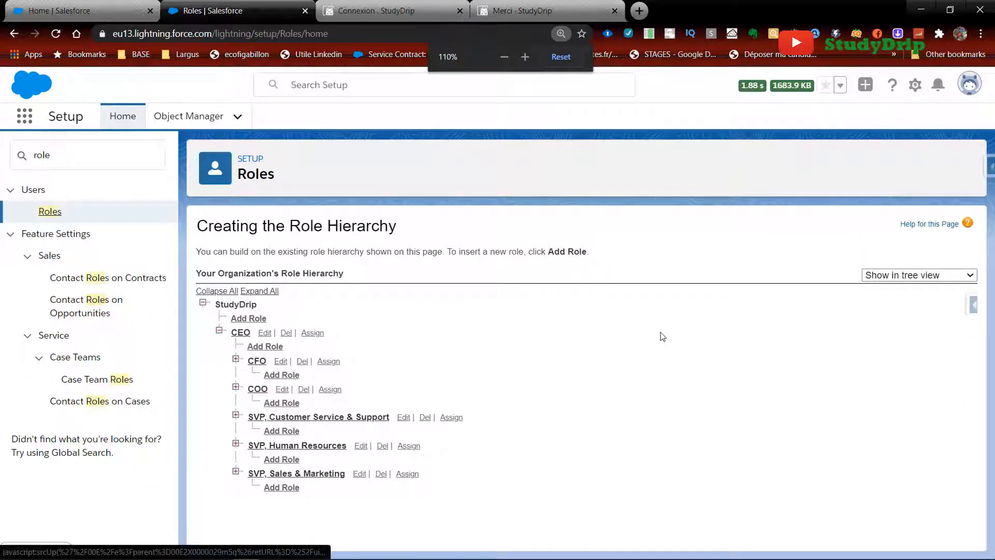
left_click(907, 275)
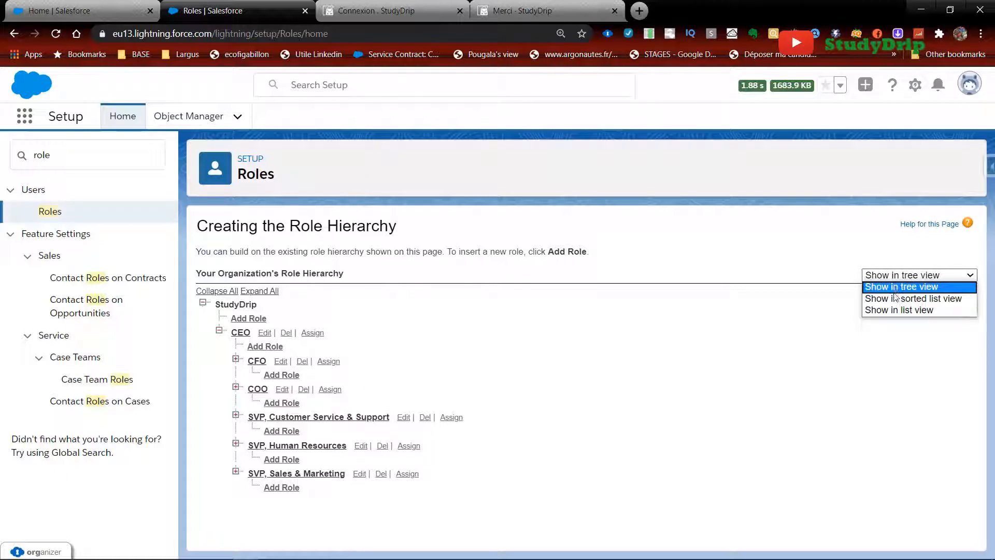
left_click(896, 287)
left_click(609, 387)
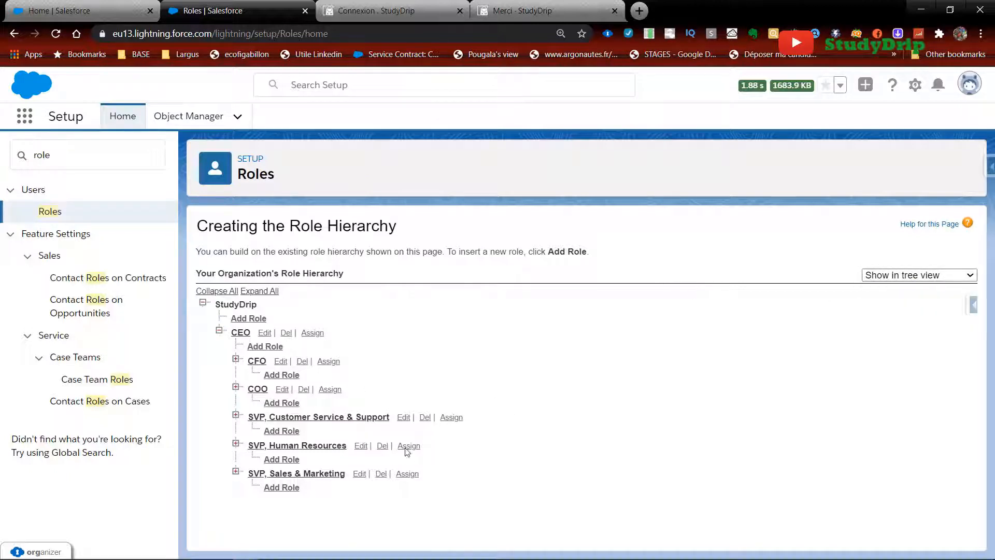
- Try to delete the SVP, Sales & Marketing role and return to the role hierarchy
left_click(381, 474)
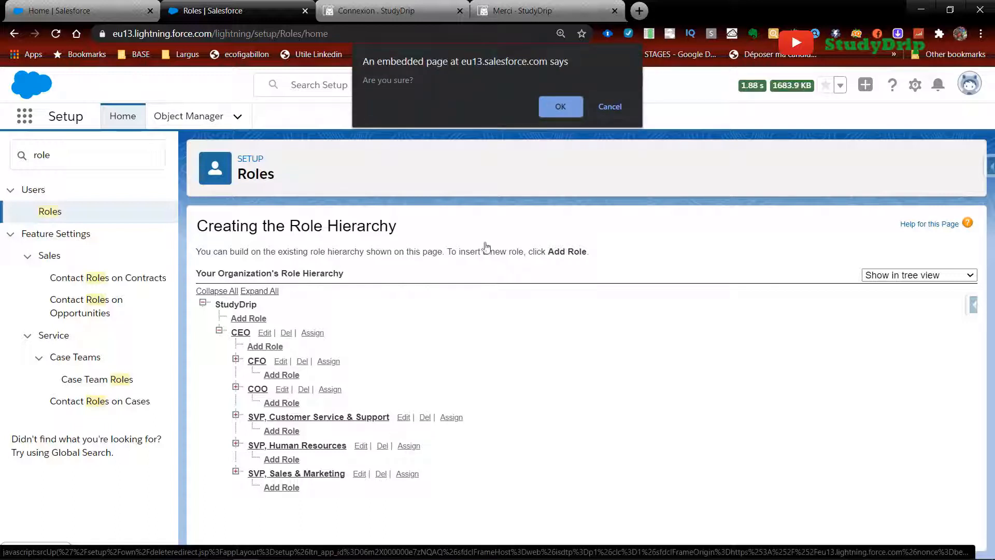
left_click(559, 107)
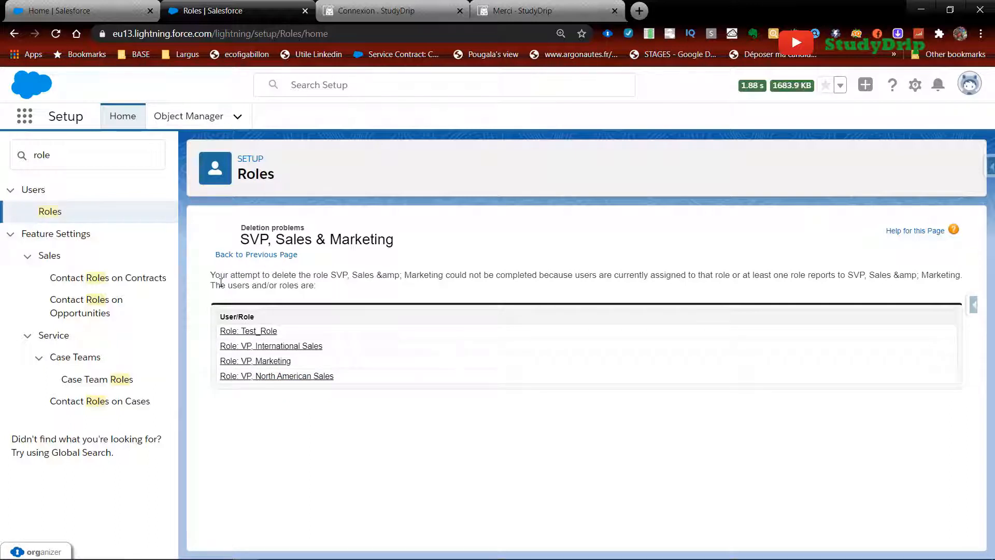
left_click(249, 254)
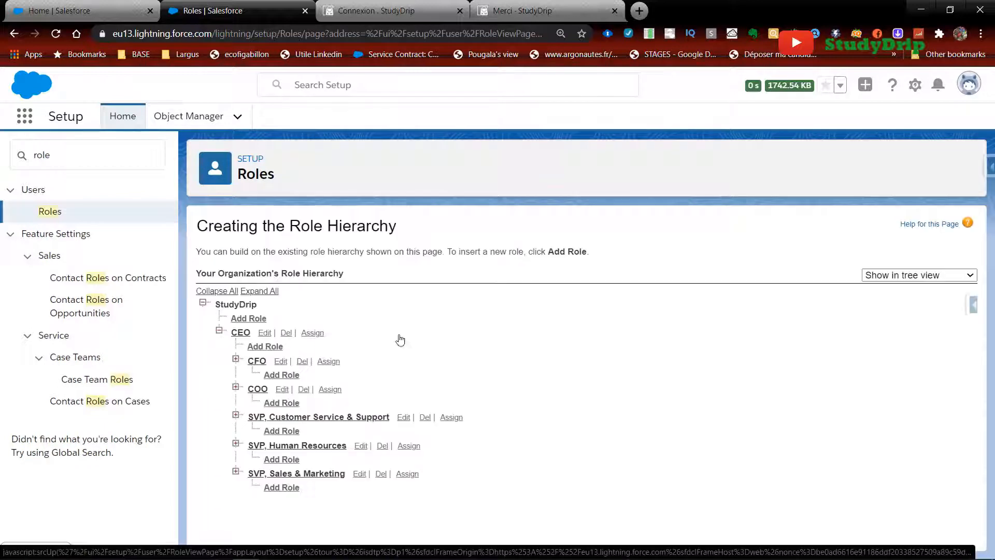
- Search Setup for "user" and open the Users page listing all users
left_click(75, 161)
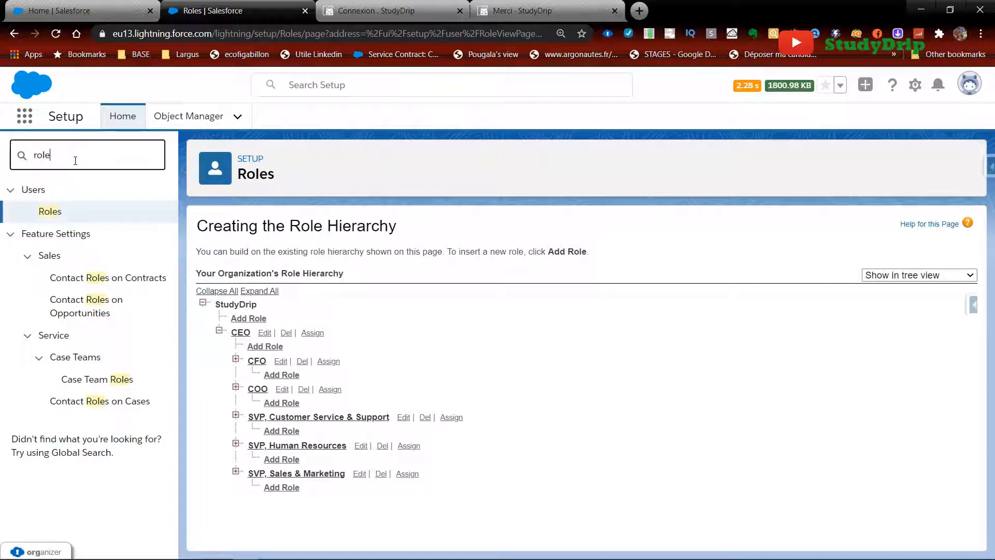
type("udsez")
key("BackSpace")
key("BackSpace")
key("BackSpace")
key("BackSpace")
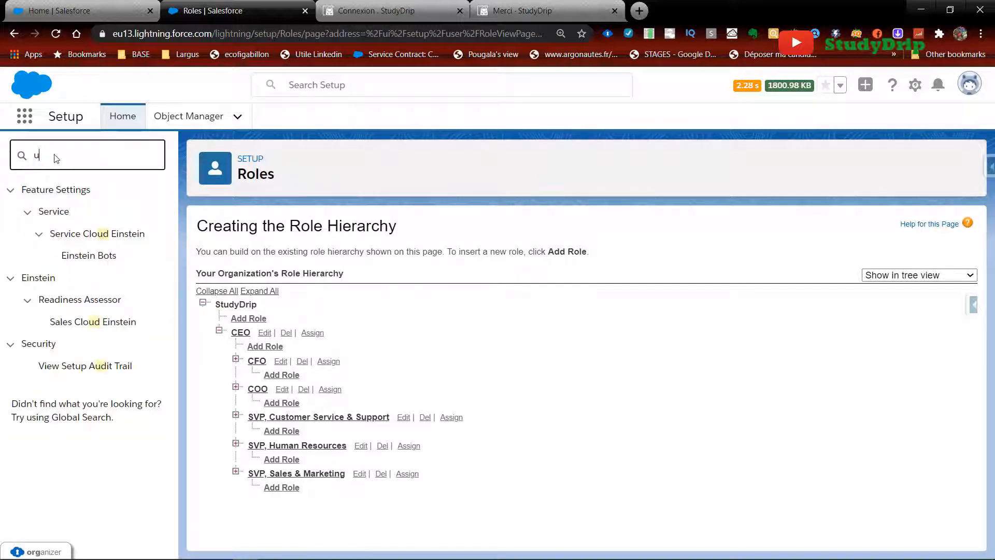
type("se")
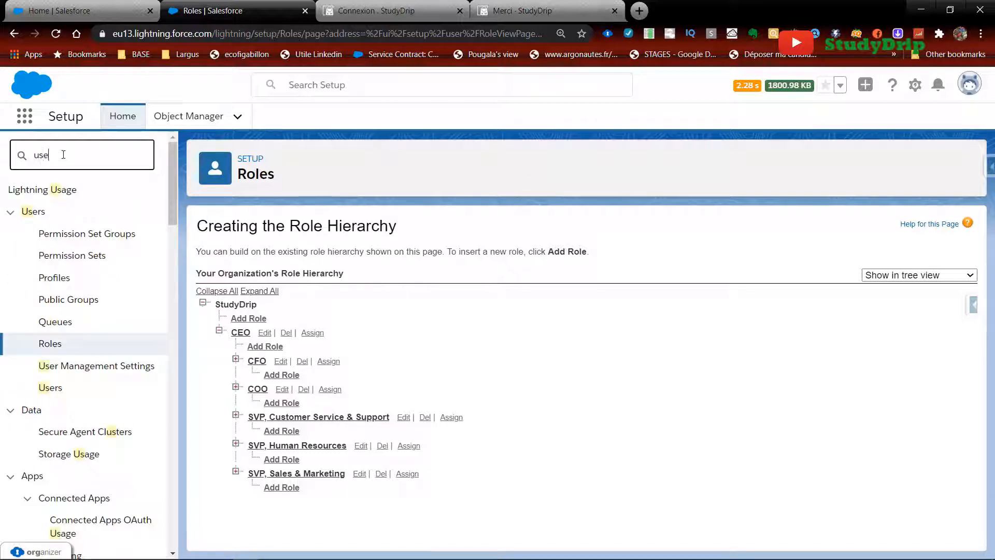
type("r")
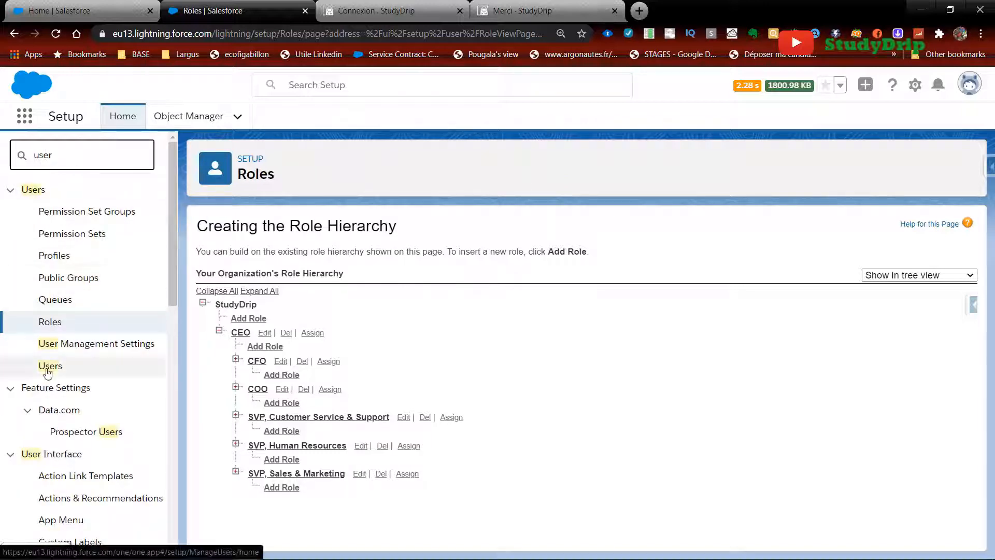
left_click(47, 368)
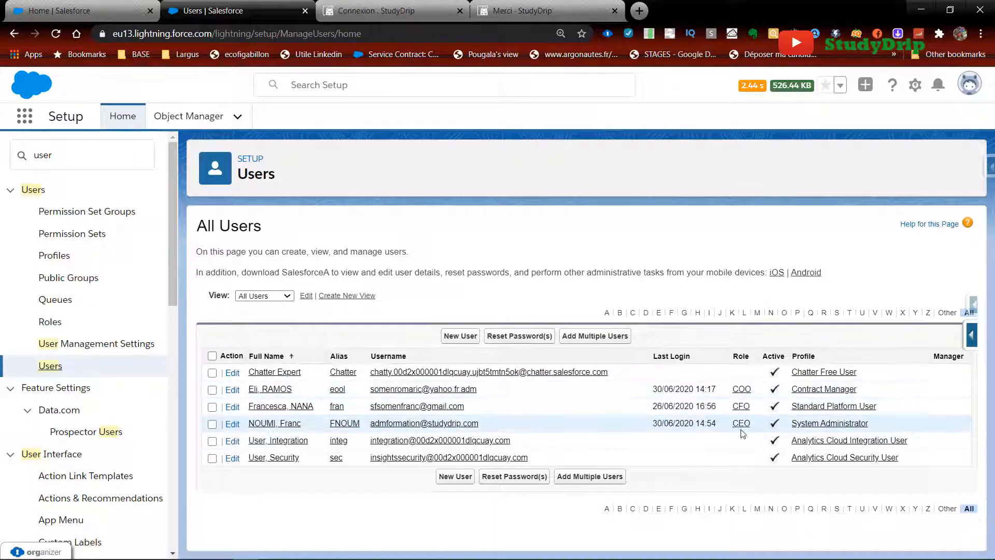
- Set the role of the user with the Contract Manager profile to <None Specified> and save the user
left_click(232, 390)
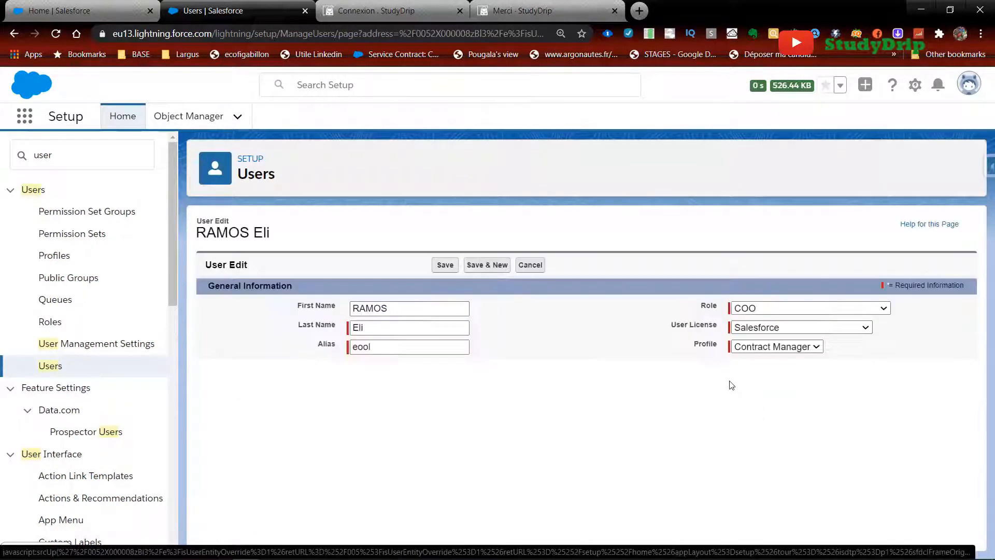
left_click(834, 308)
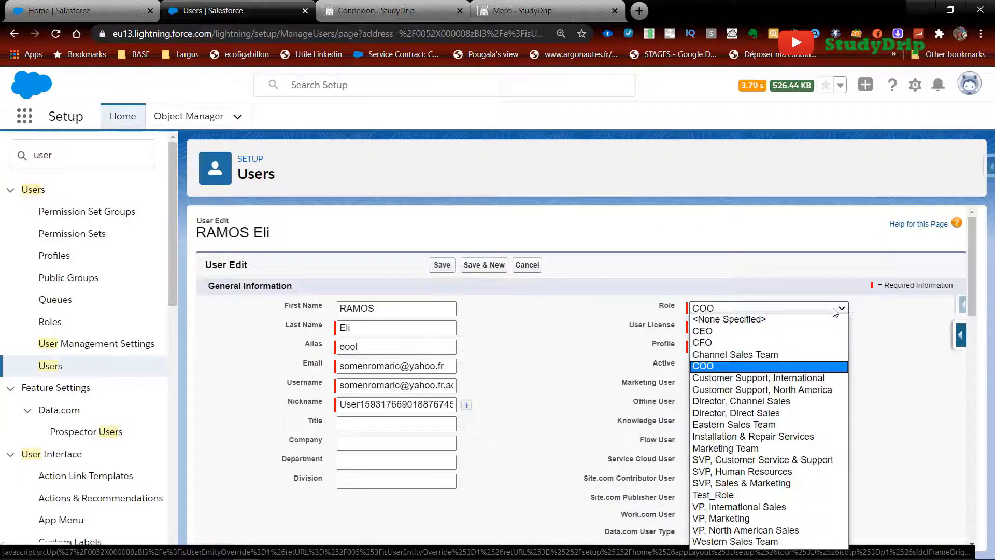
left_click(830, 316)
left_click(441, 266)
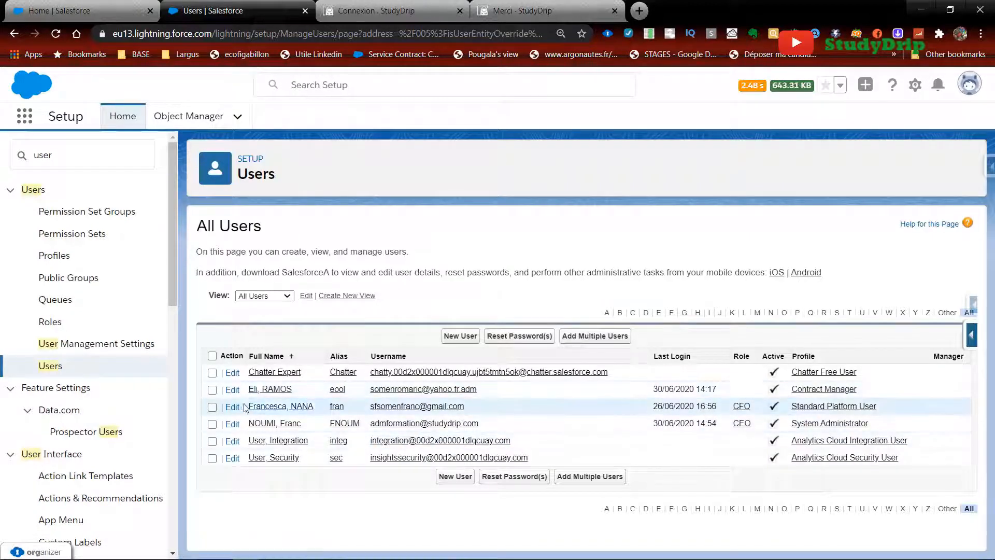
- Set the role of the user with the Standard Platform User profile to <None Specified> and save the user
left_click(232, 407)
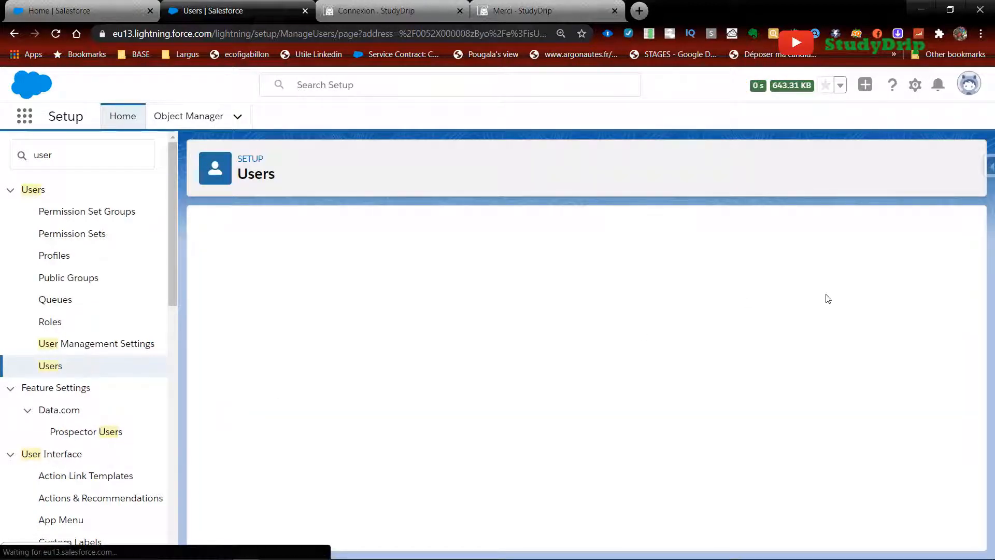
left_click(772, 310)
left_click(772, 318)
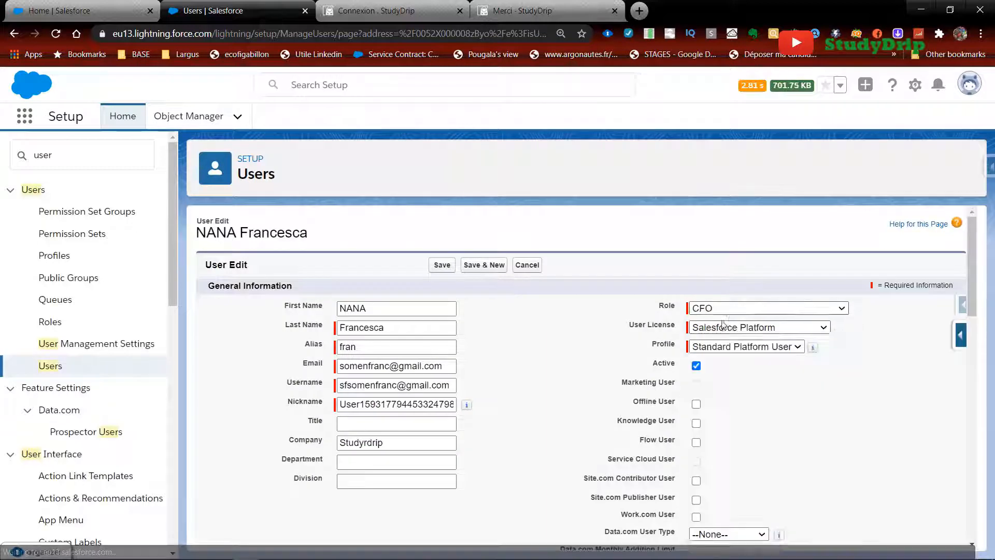
left_click(430, 268)
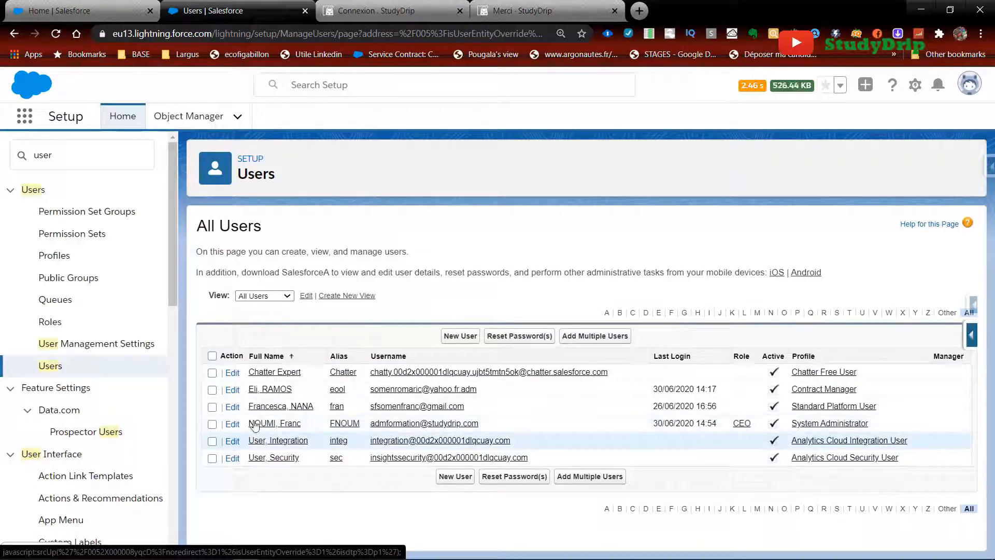
- Set the role of the user with the System Administrator profile to <None Specified> and save the user
left_click(232, 423)
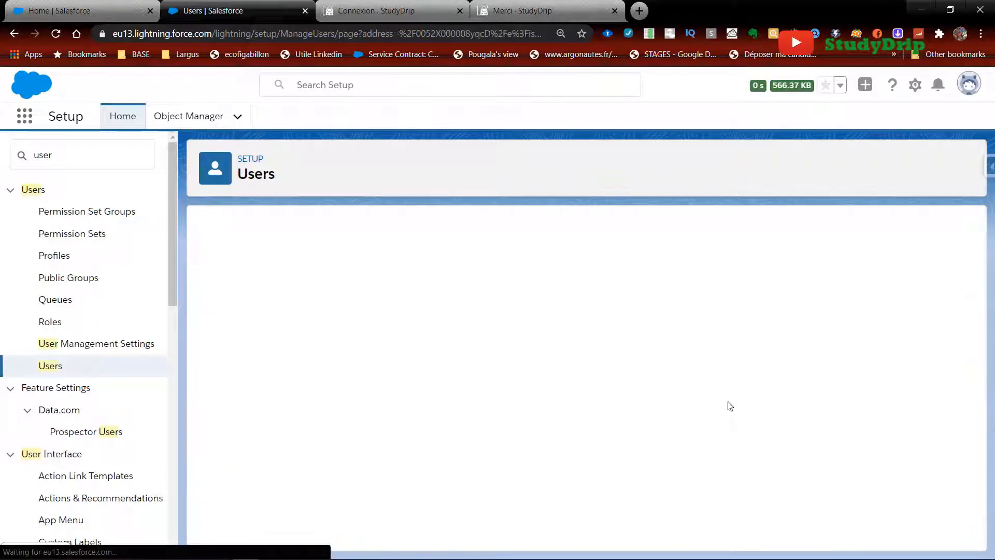
left_click(733, 309)
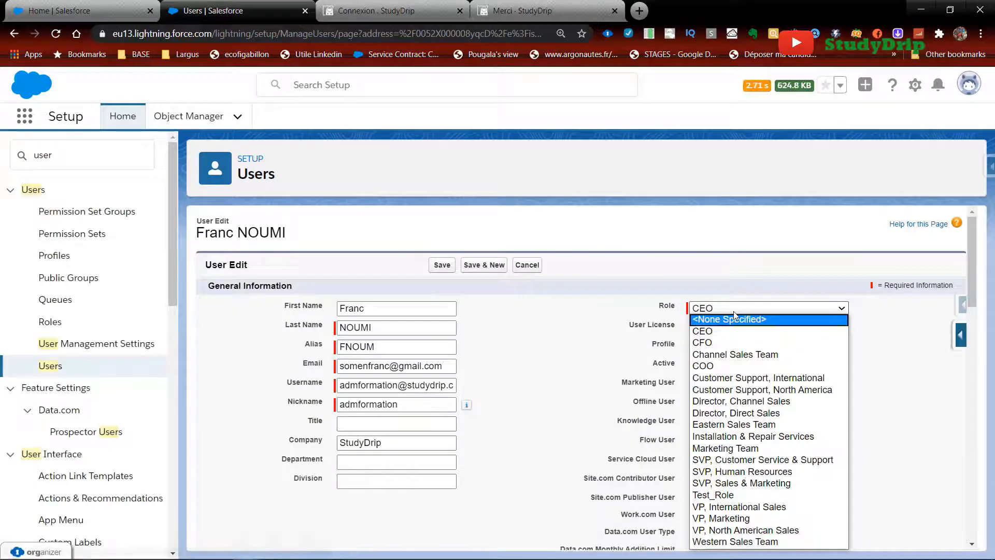
left_click(733, 317)
left_click(440, 266)
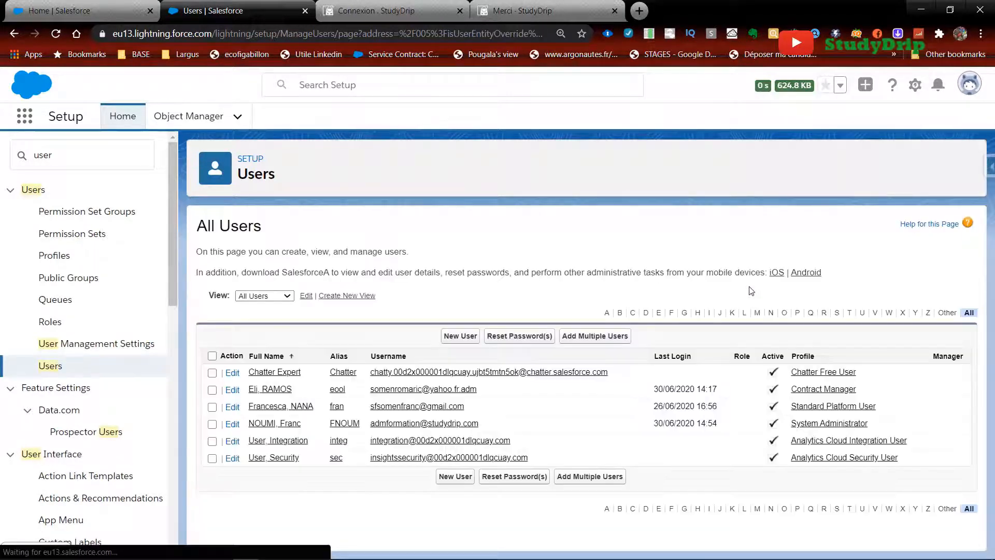
- Search Setup for "role" and open the Roles page showing the role hierarchy
left_click_drag(80, 169, 2, 165)
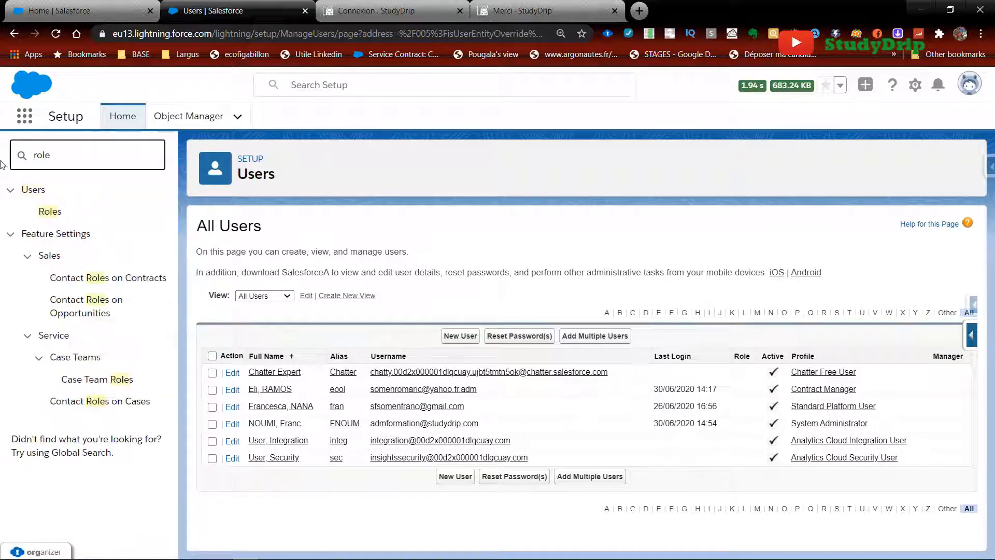
left_click(48, 209)
left_click(48, 209)
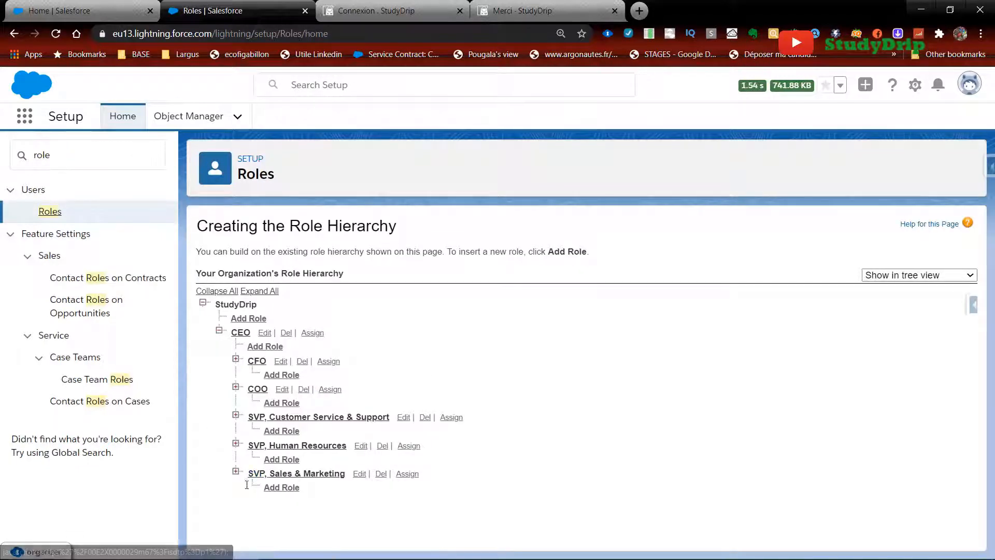
- Try to delete the SVP, Sales & Marketing role, inspect its subordinate Test_Role, and return to the role hierarchy
left_click(381, 474)
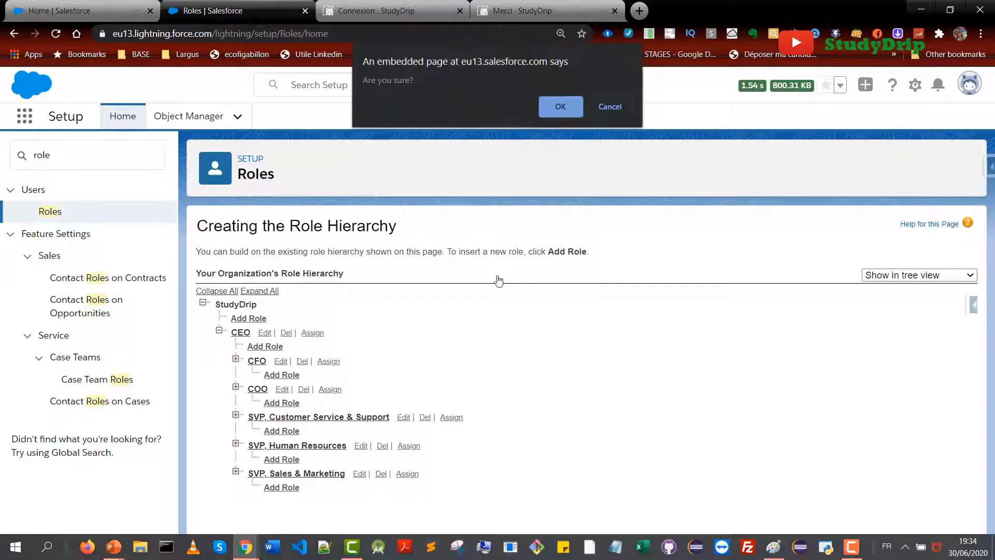
left_click(563, 104)
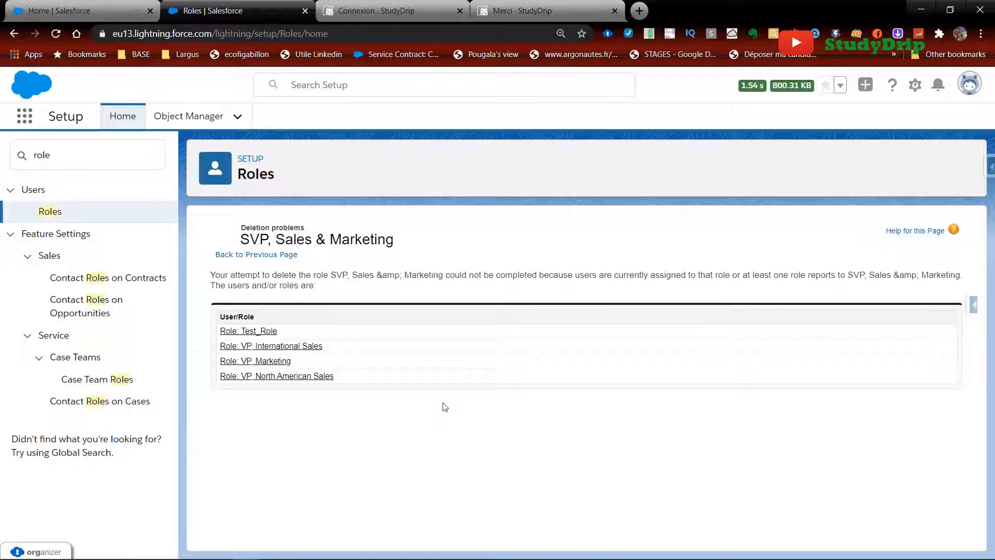
left_click(247, 332)
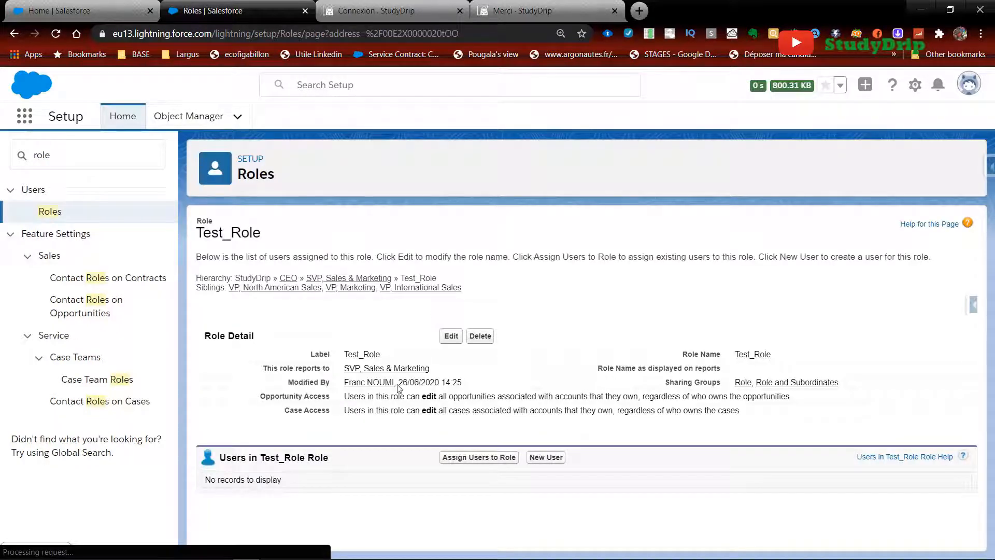
left_click(16, 34)
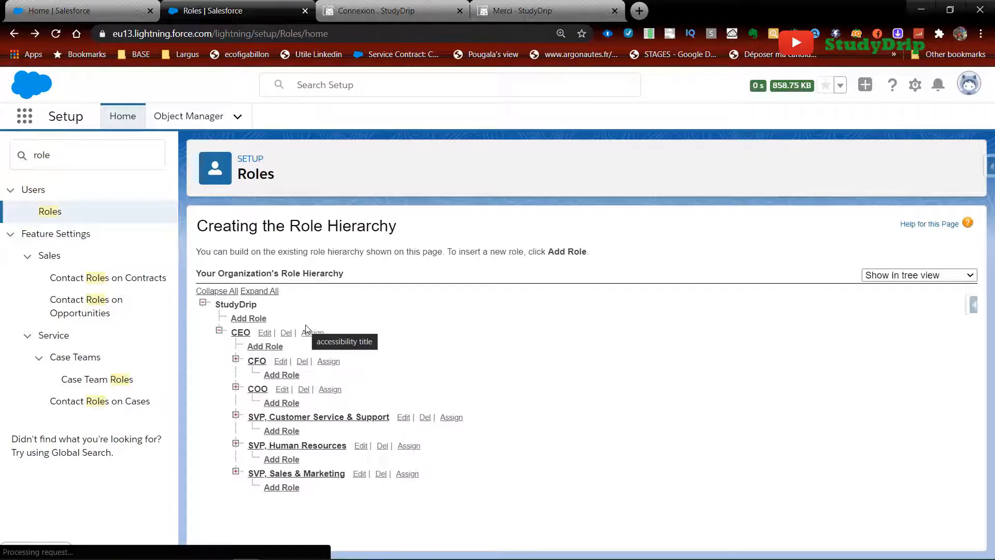
- Edit the CEO role: set its label, role name and report display name to Manager, reporting to StudyDrip, and save
left_click(265, 332)
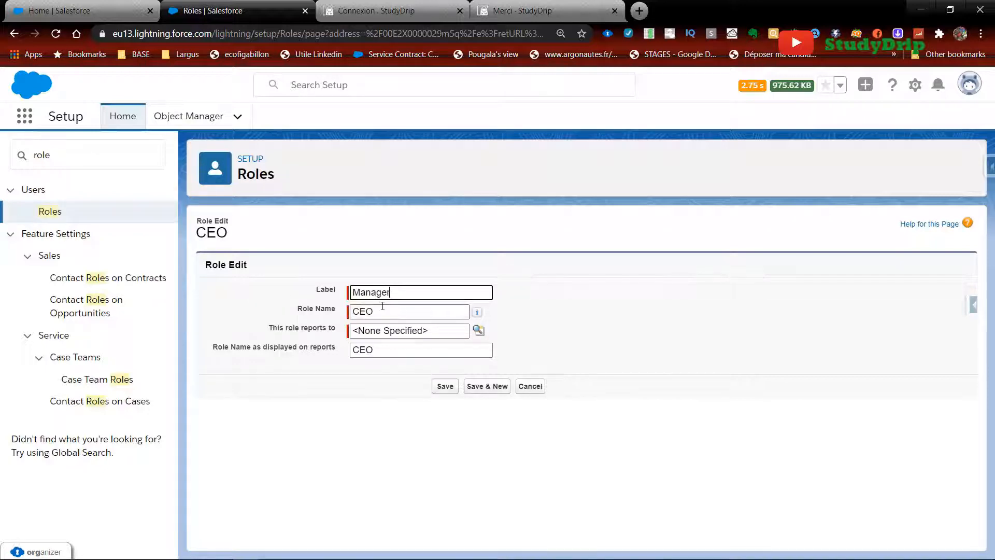
key("Tab")
type("Manager")
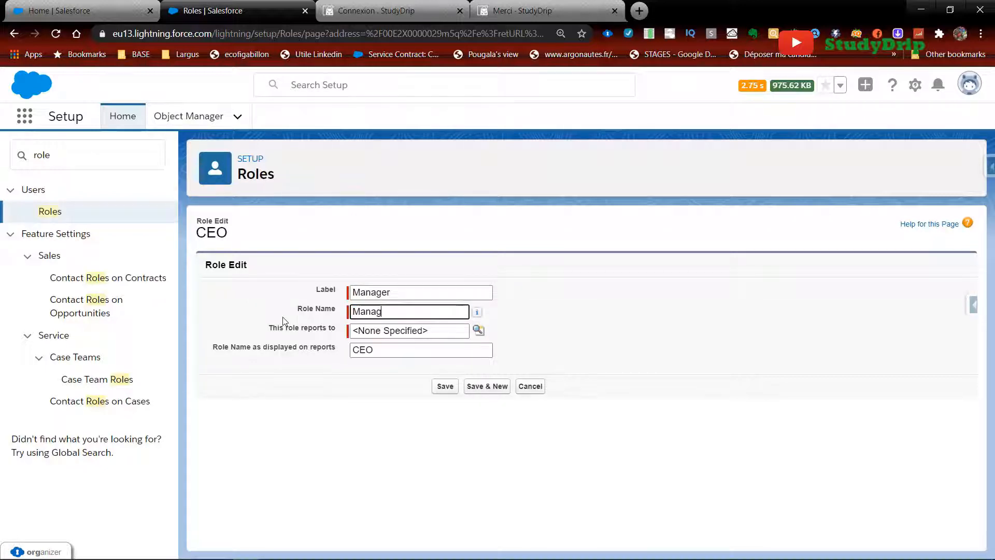
left_click(478, 330)
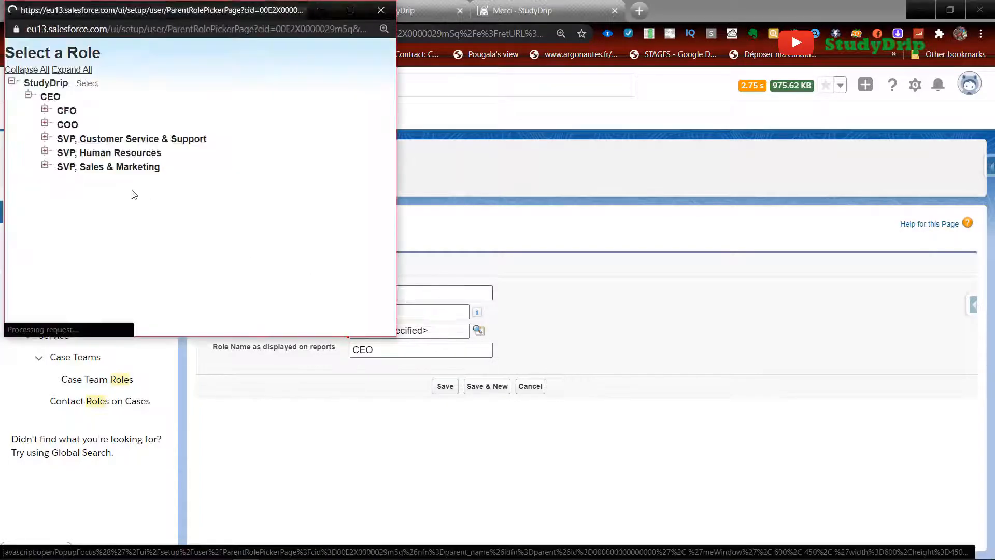
left_click(46, 83)
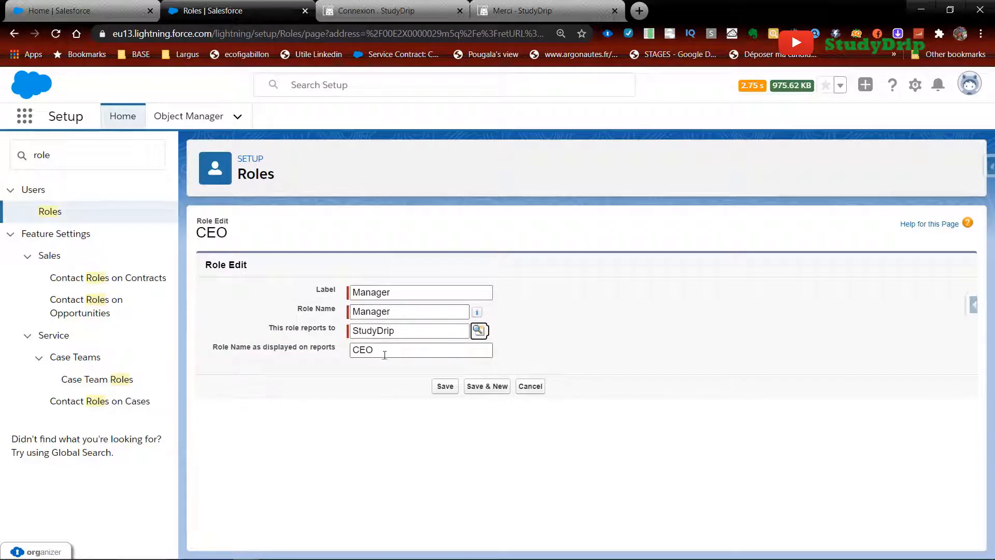
key("Tab")
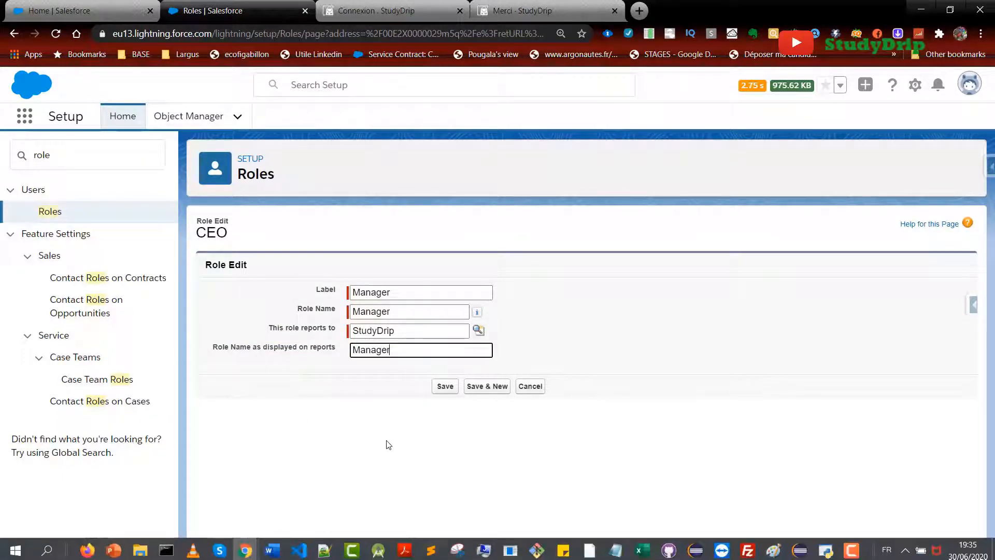
left_click(445, 386)
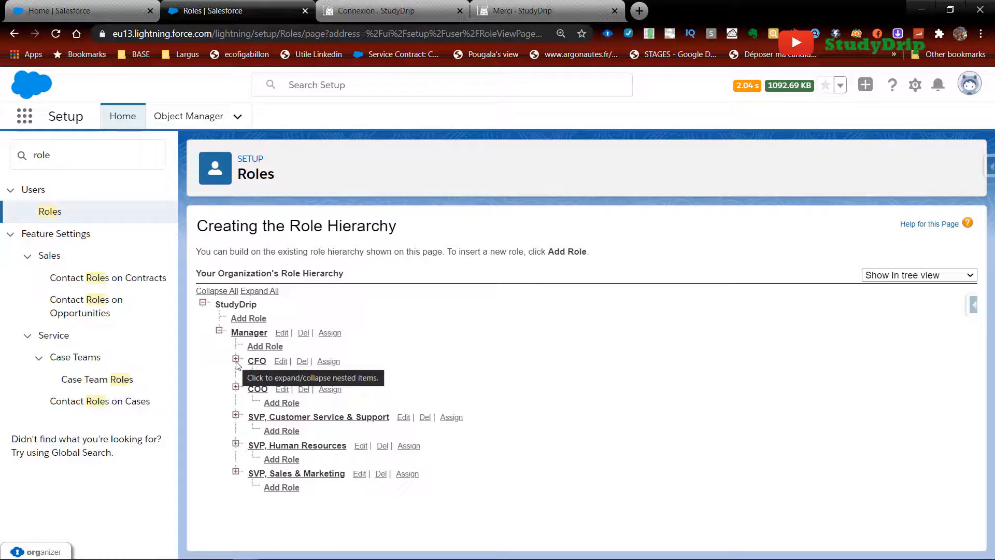
- Delete the CFO and COO roles under Manager, confirming each deletion
left_click(302, 361)
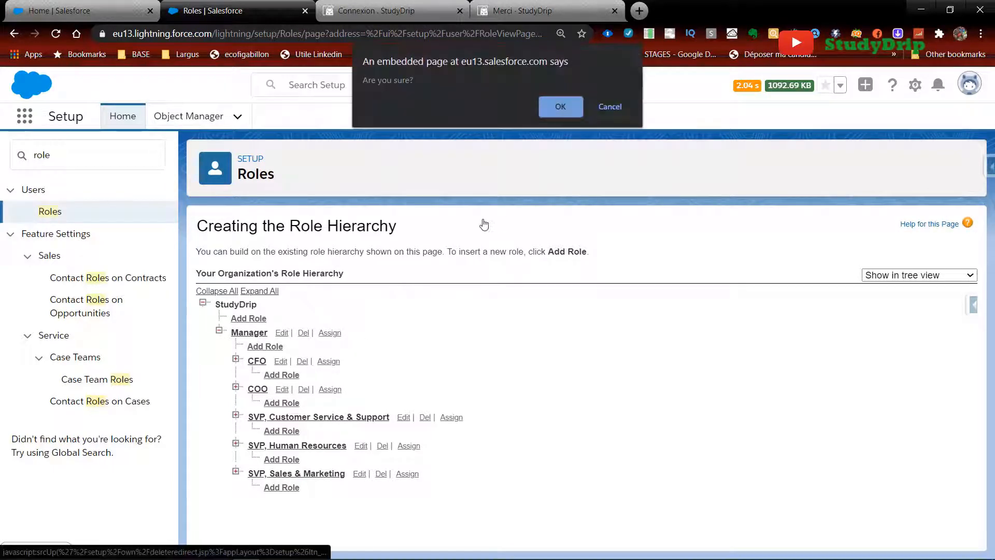
left_click(553, 107)
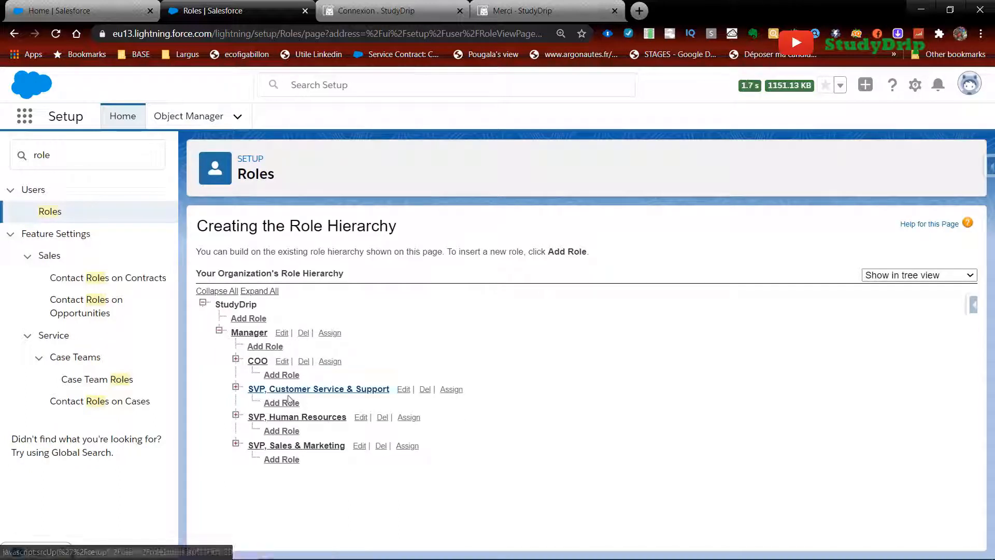
left_click(304, 361)
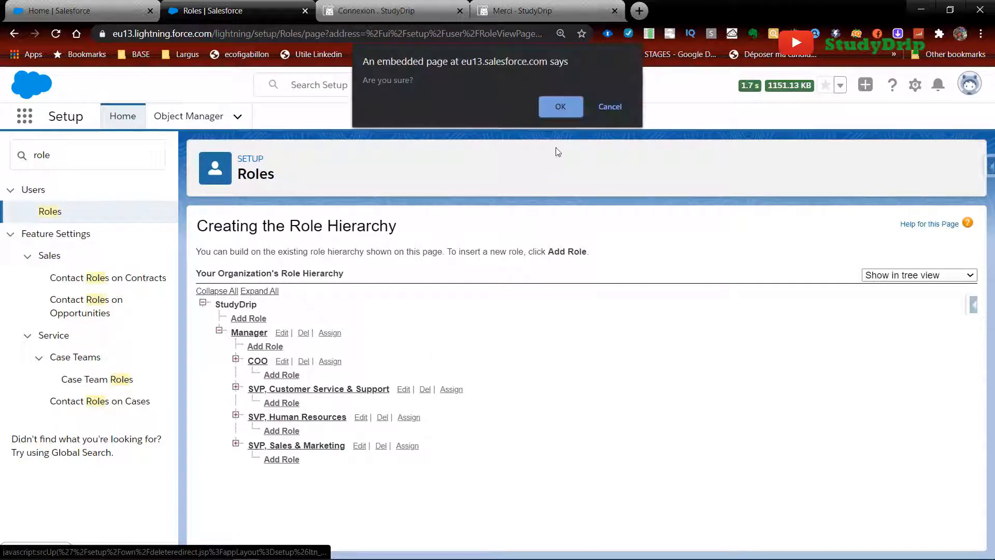
left_click(560, 107)
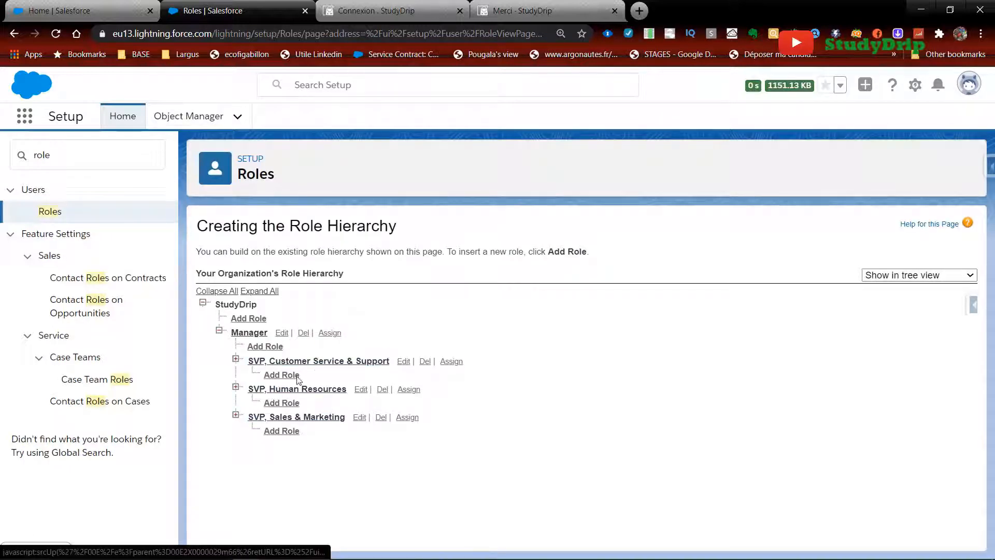
- Try to delete the SVP, Customer Service & Support role and return to the role hierarchy
left_click(421, 362)
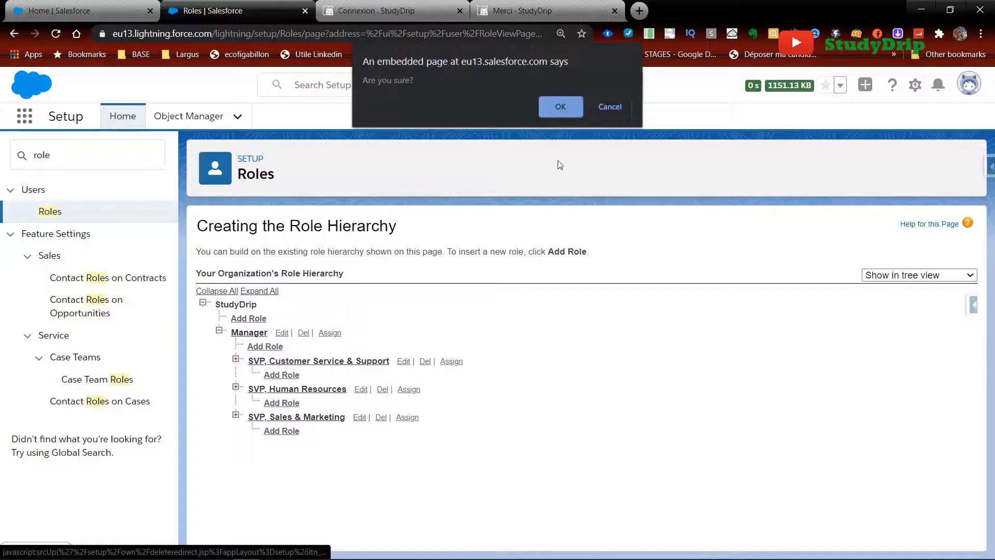
key("Return")
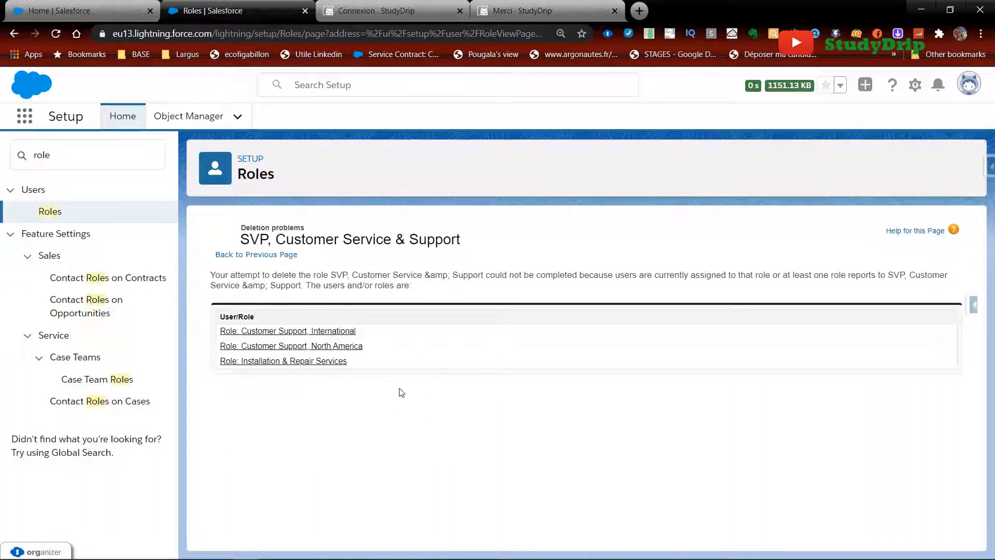
left_click(54, 217)
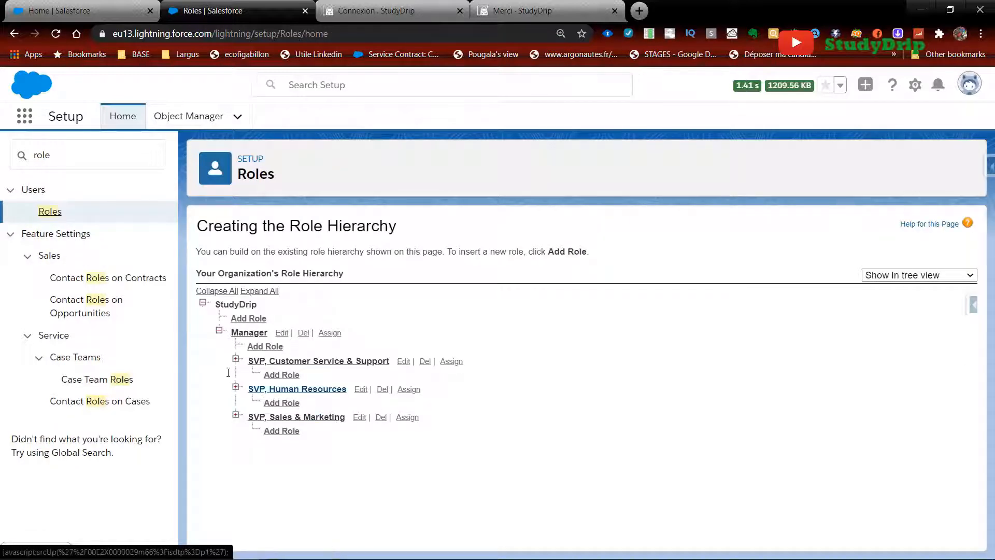
- Delete the SVP, Human Resources role and the Test_Role under SVP, Sales & Marketing
left_click(382, 390)
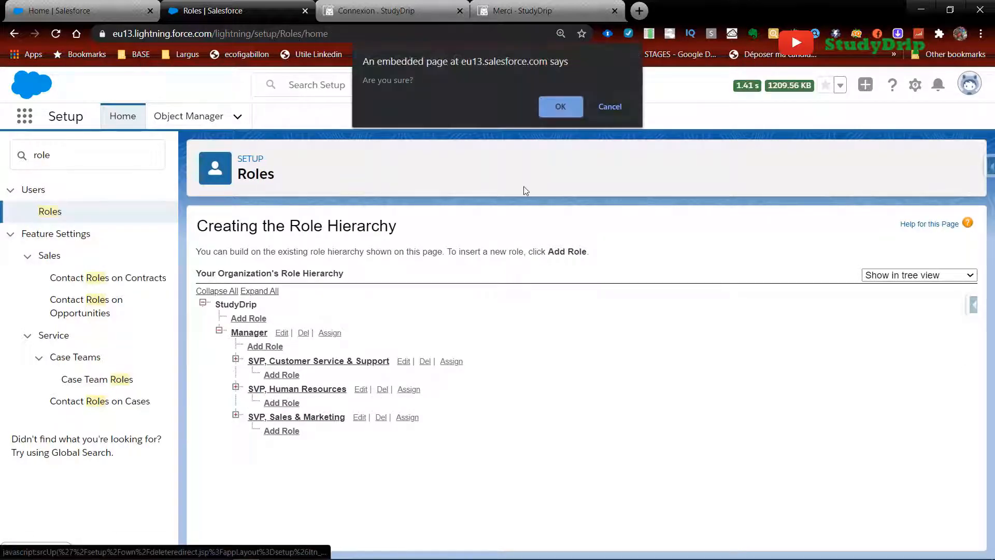
left_click(559, 109)
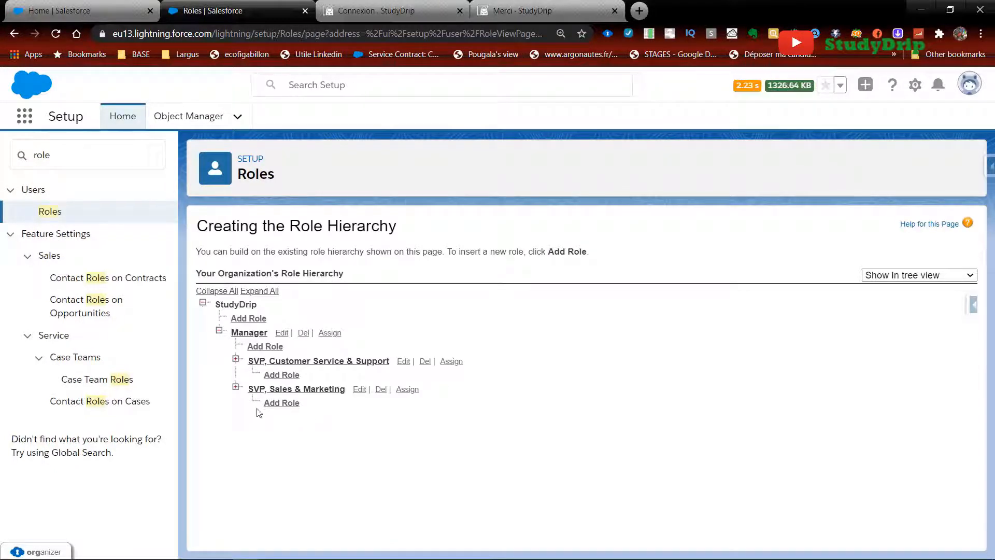
left_click(236, 388)
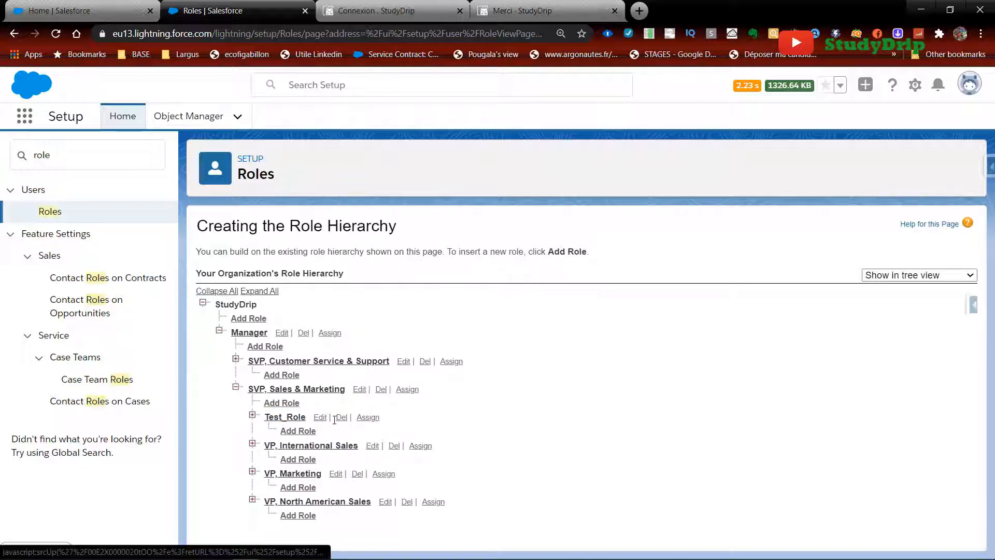
left_click(342, 418)
left_click(561, 105)
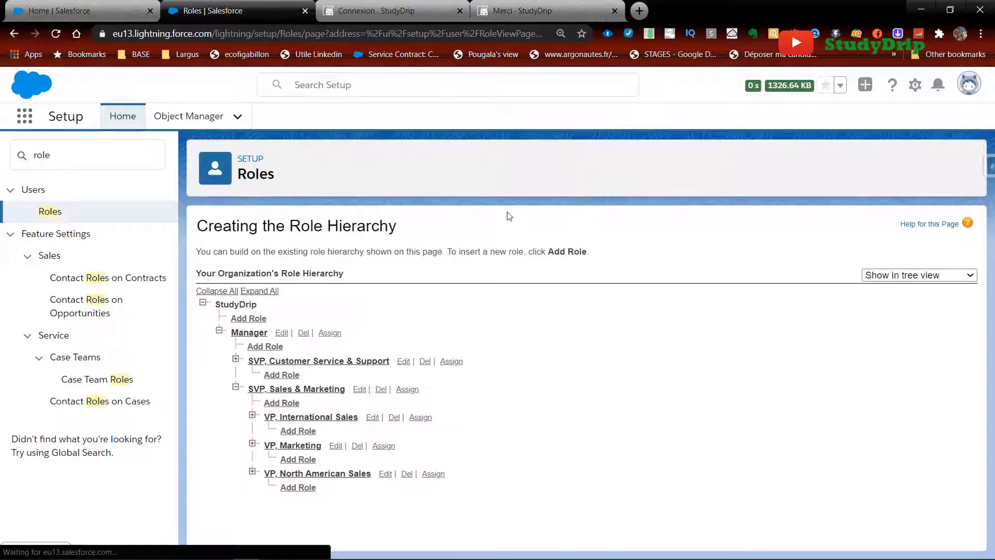
- Try to delete the Director, Channel Sales role under VP, North American Sales, and delete the Channel Sales Team role reporting to it
left_click(253, 472)
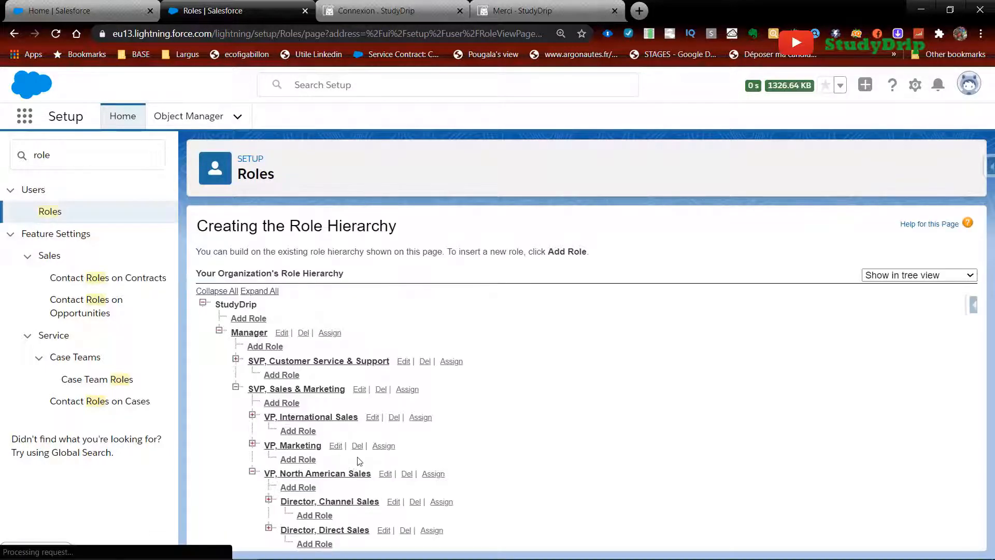
left_click(415, 501)
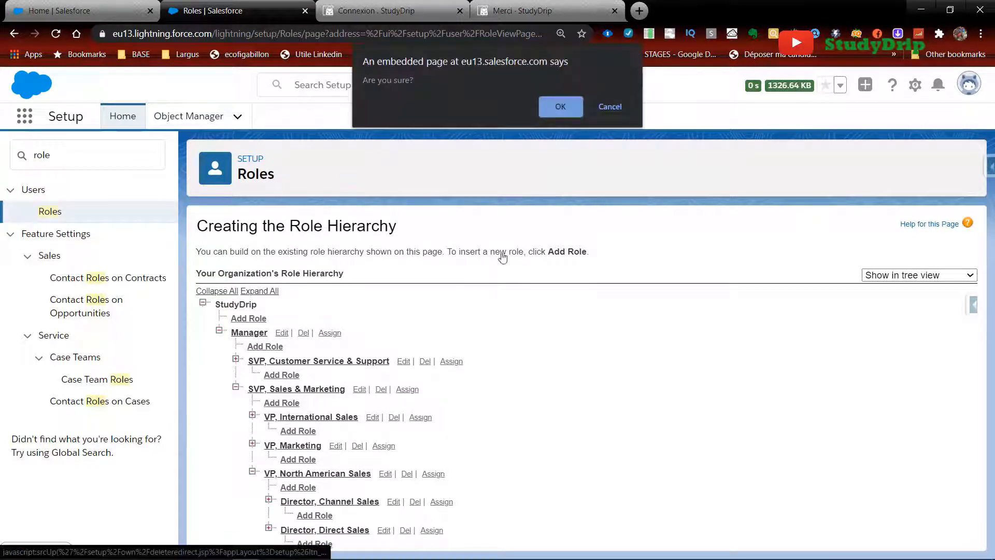
left_click(547, 114)
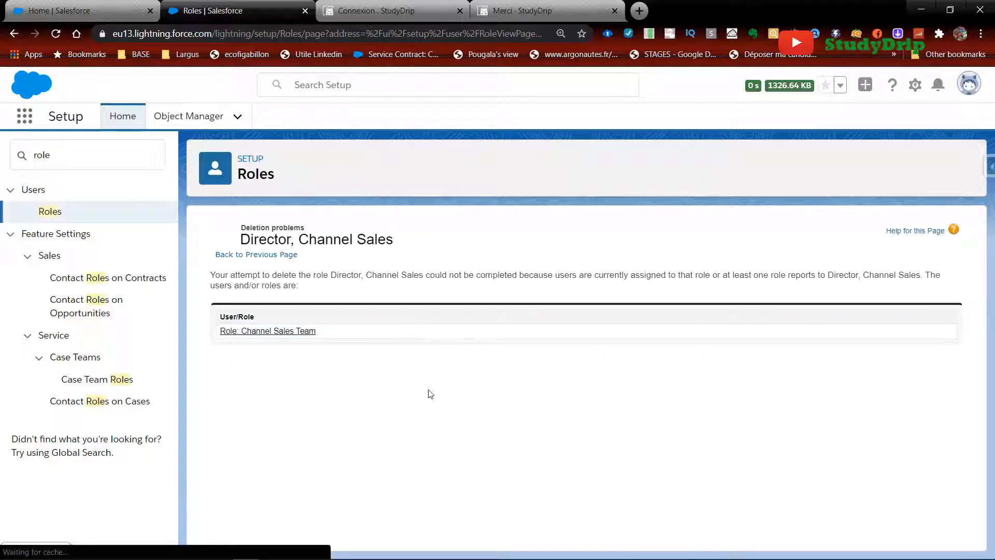
left_click(274, 334)
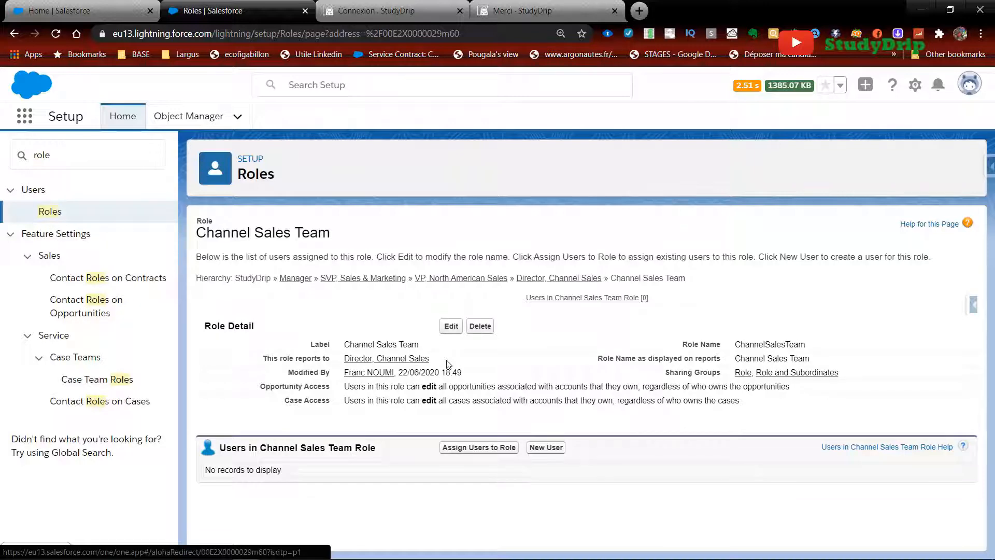
left_click(481, 326)
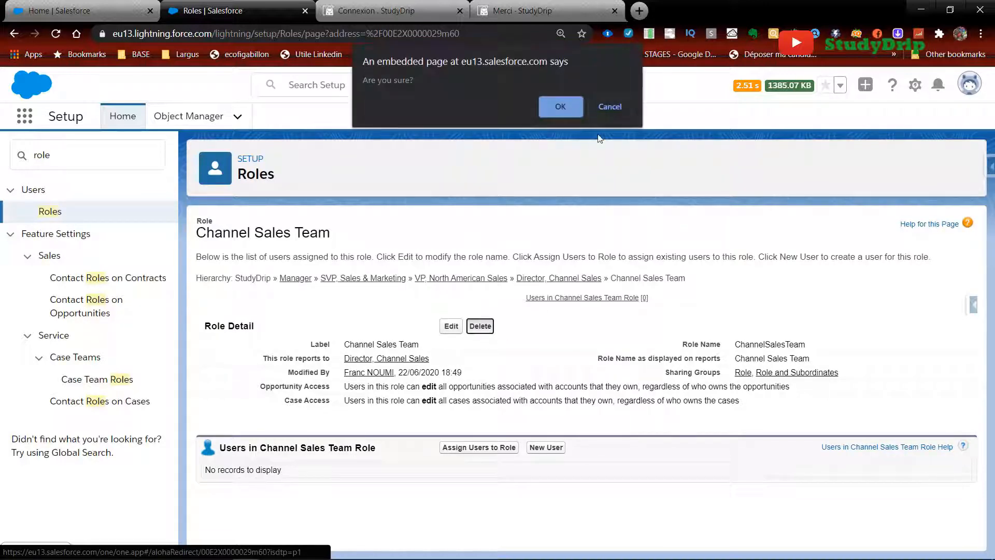
left_click(570, 104)
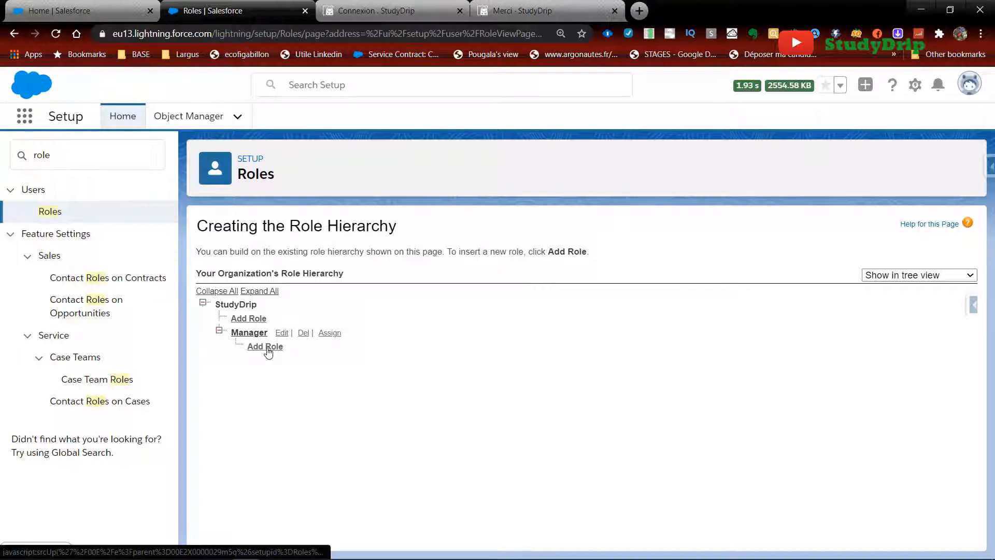
- Add a Sales role reporting to Manager, with Sales as its name displayed on reports, and save it
left_click(266, 347)
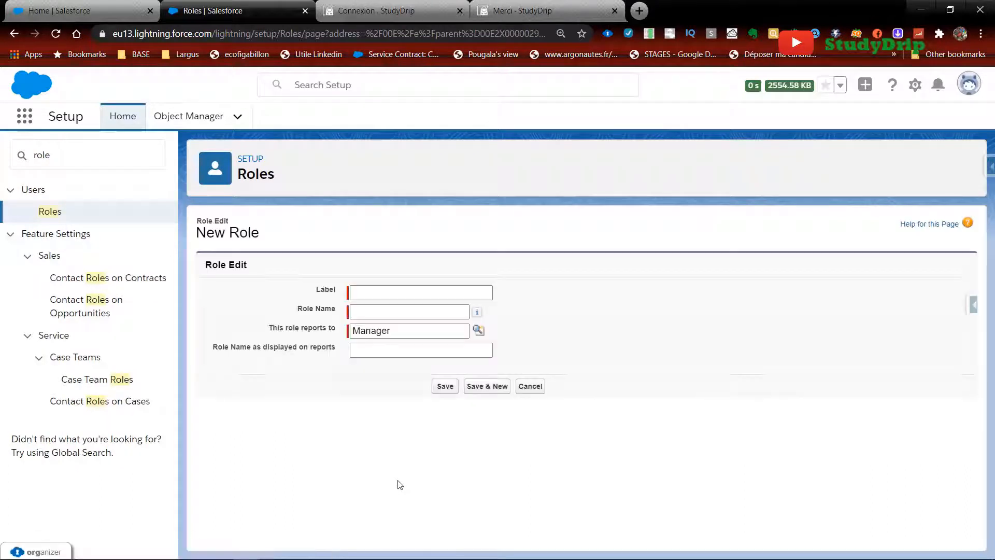
type("Sales")
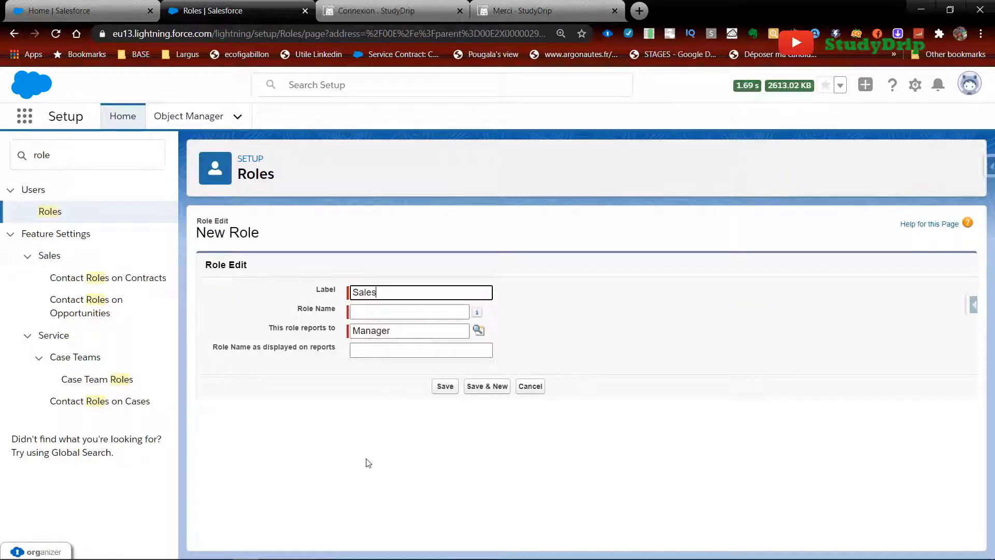
left_click(423, 331)
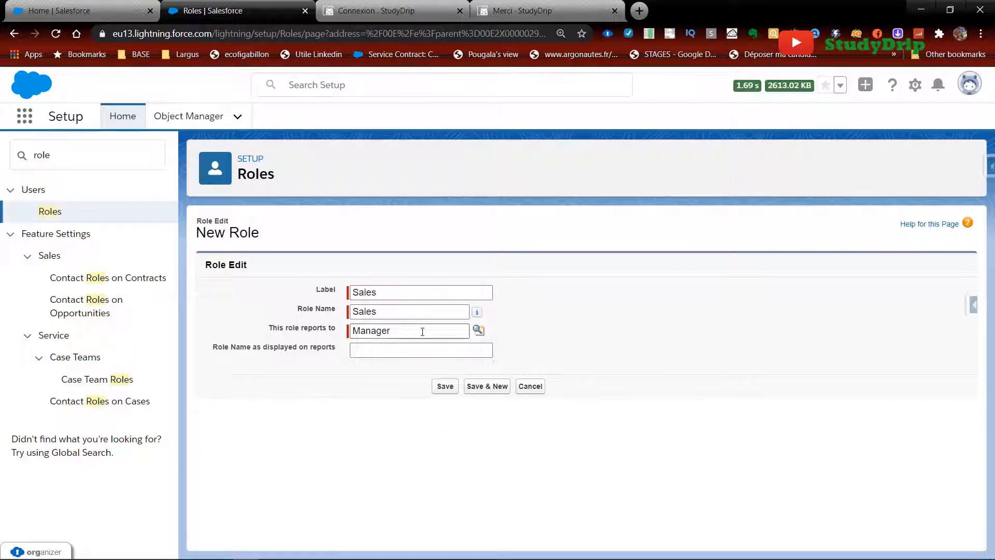
left_click(377, 354)
type("Sales")
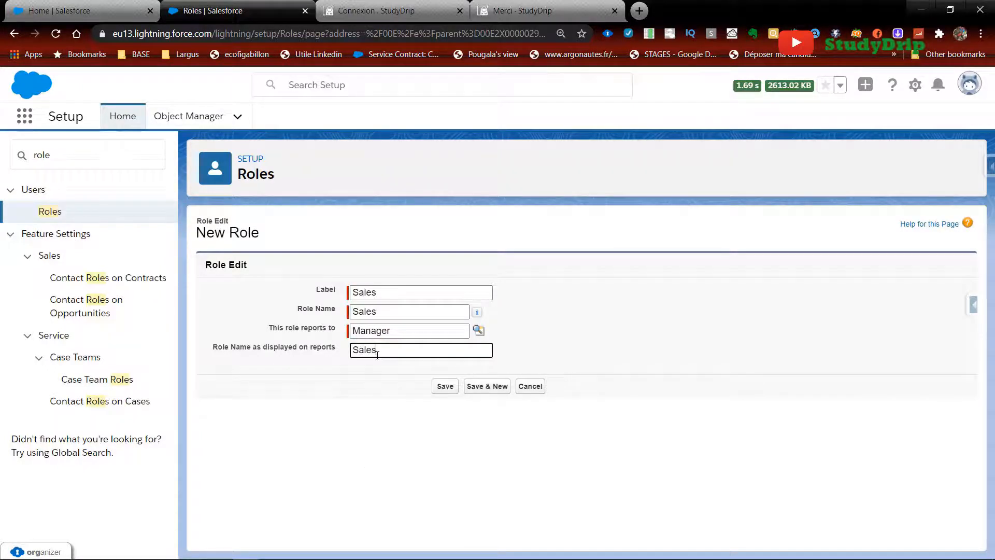
left_click(445, 386)
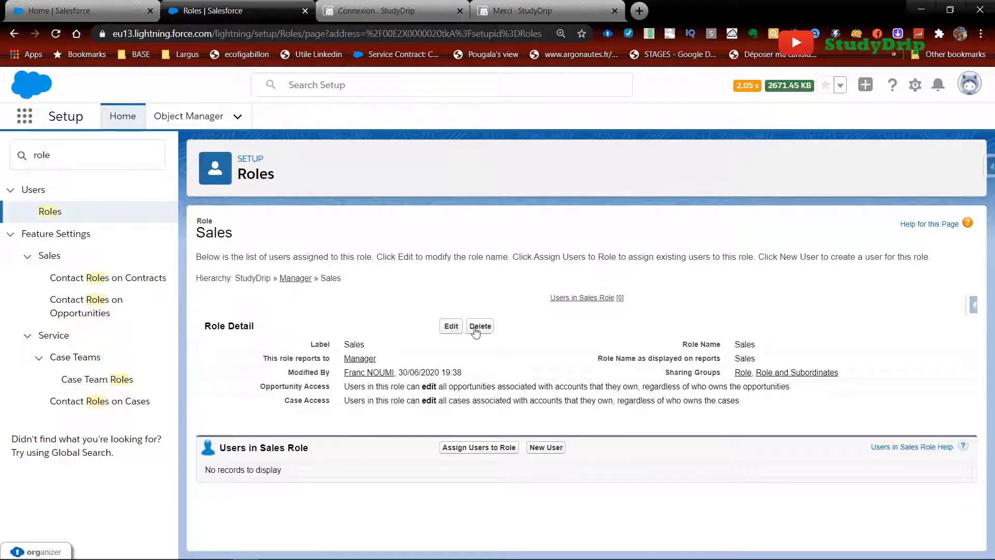
- Add a Support role reporting to Sales in the role hierarchy, with Support as its name displayed on reports, and save it
left_click(50, 211)
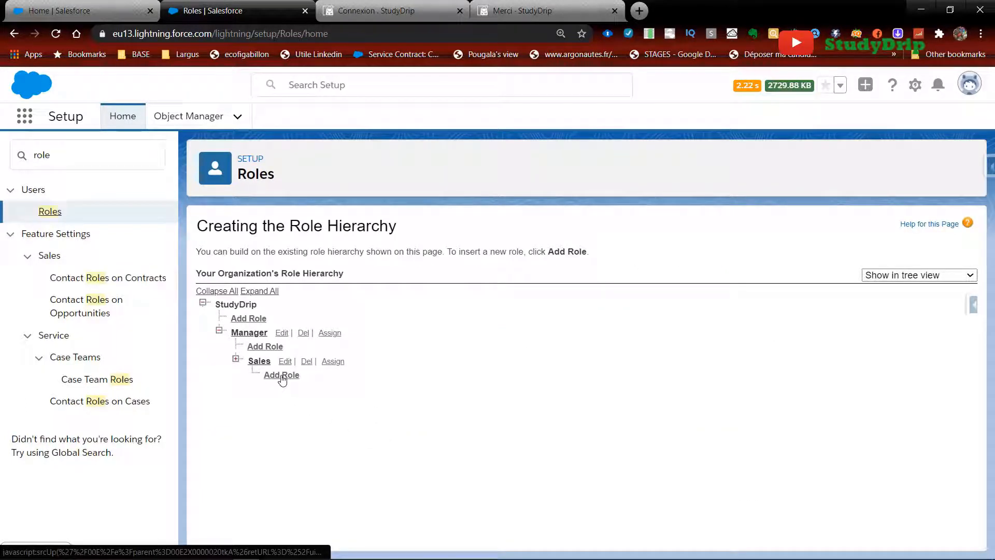
left_click(281, 375)
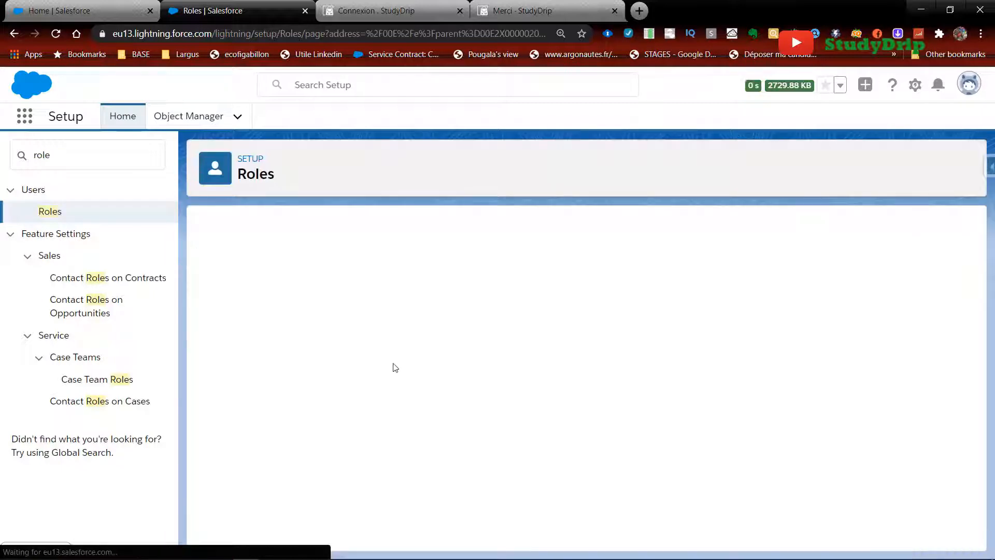
left_click(384, 292)
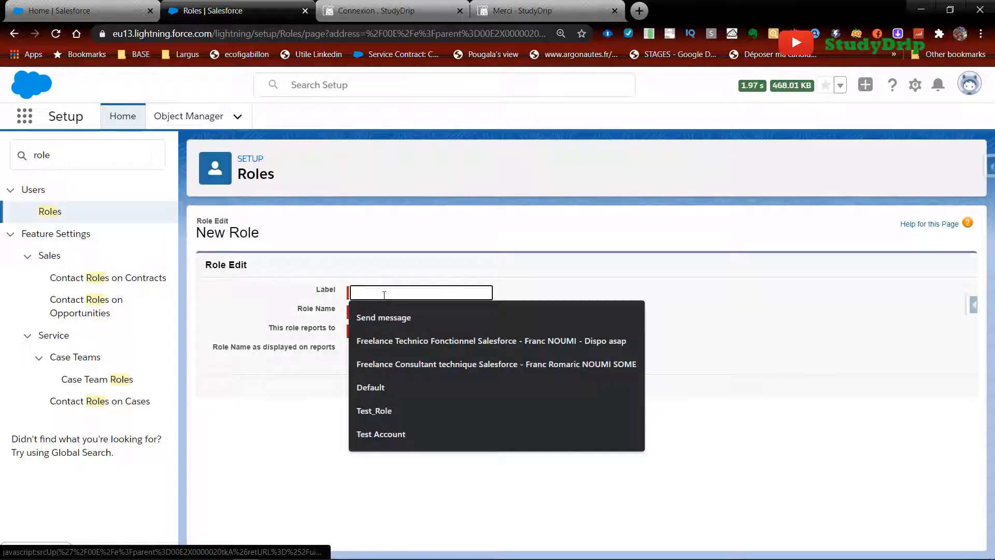
type("Support")
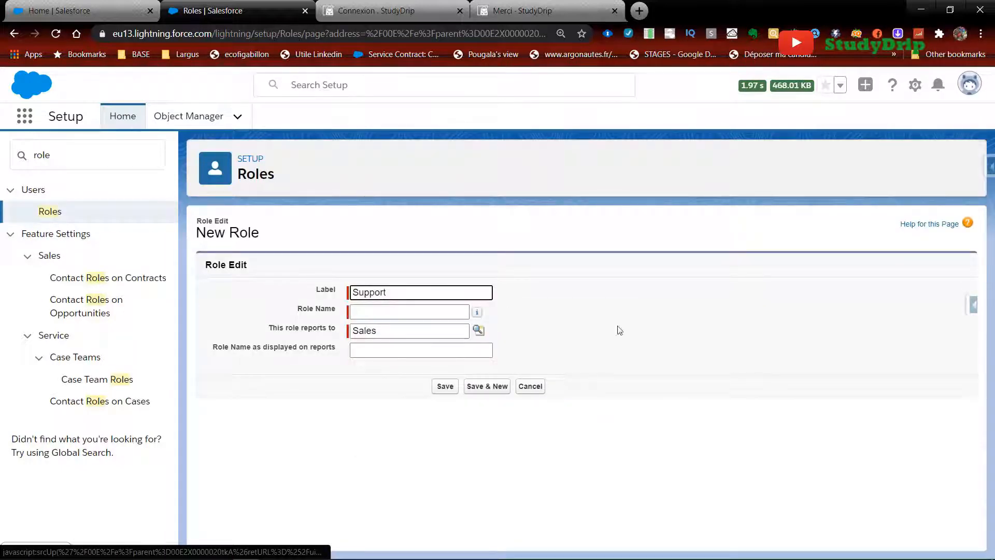
left_click(636, 331)
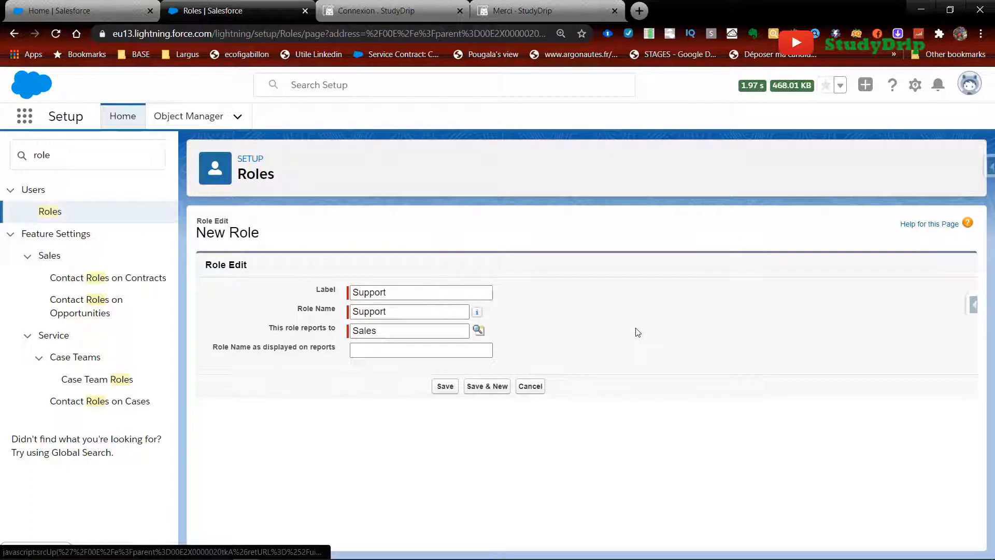
left_click(382, 352)
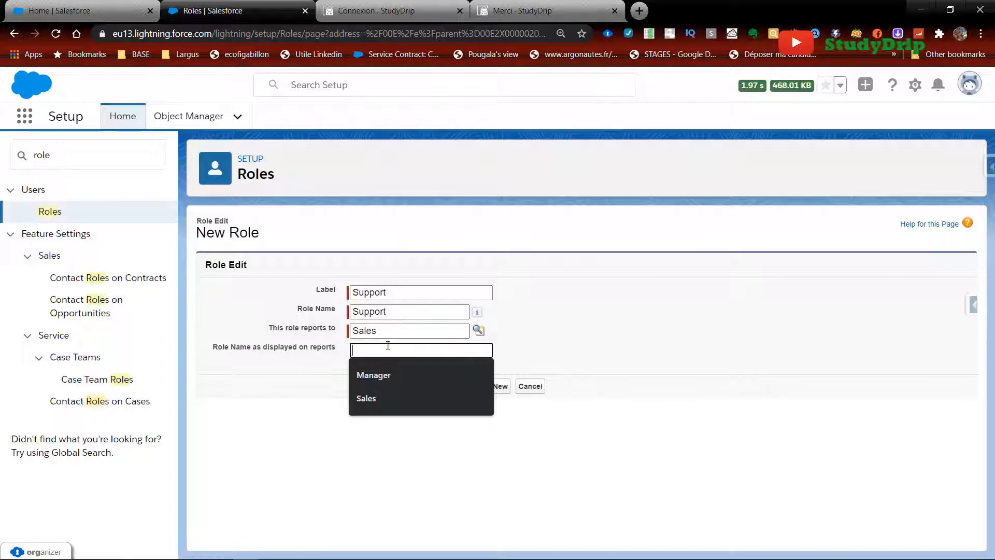
type("Suport")
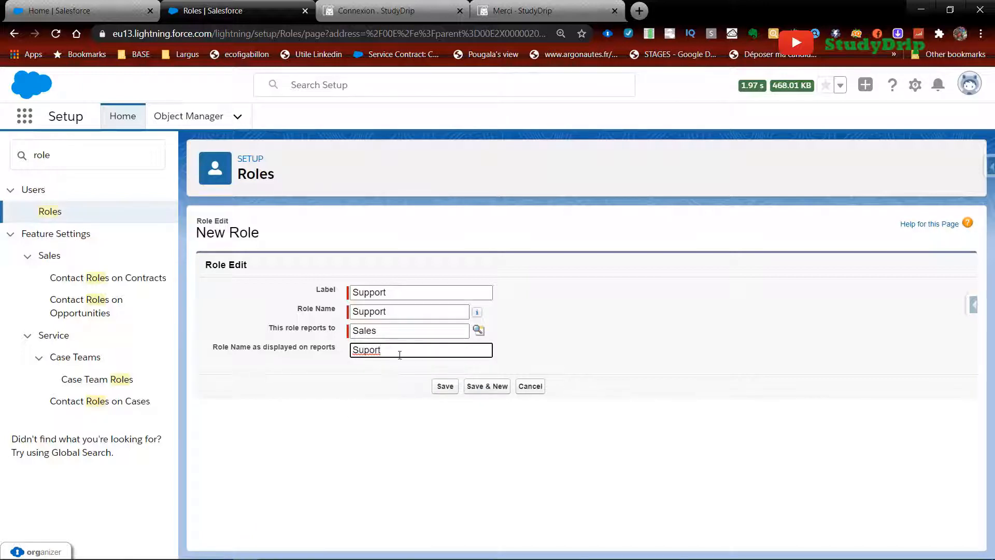
double_click(402, 291)
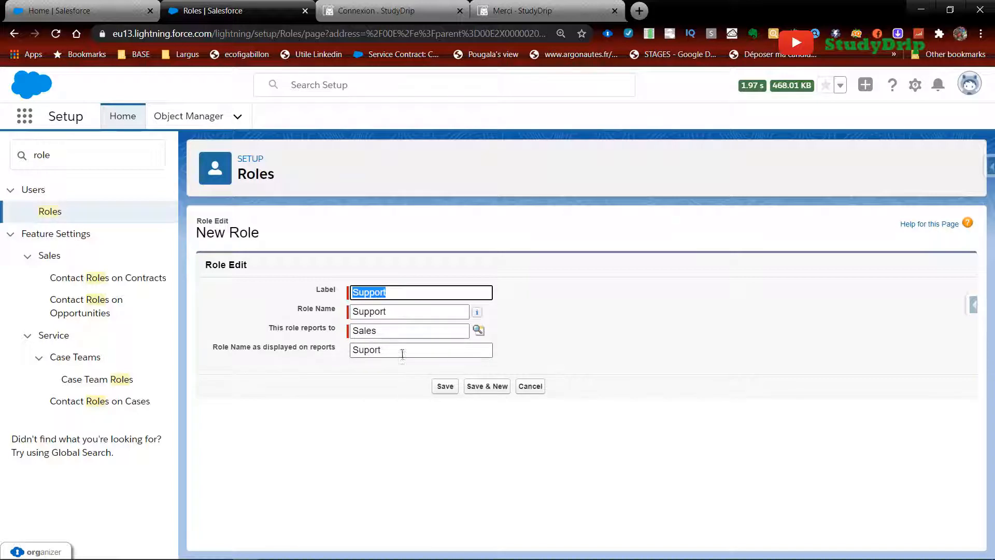
left_click_drag(402, 354, 329, 360)
type("Support")
left_click(449, 386)
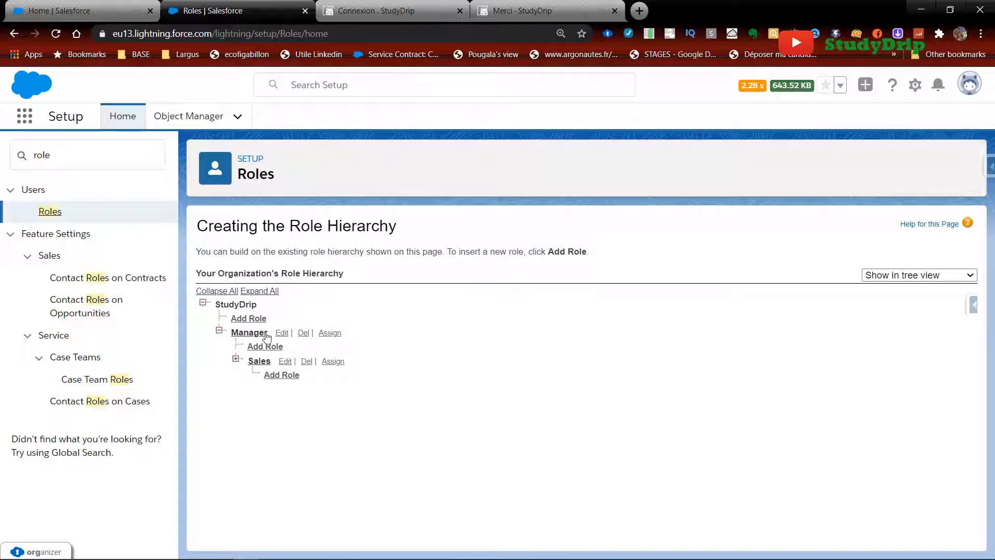
- Try to add another Support role reporting to Sales, with Support as its name displayed on reports, and cancel the form
left_click(281, 375)
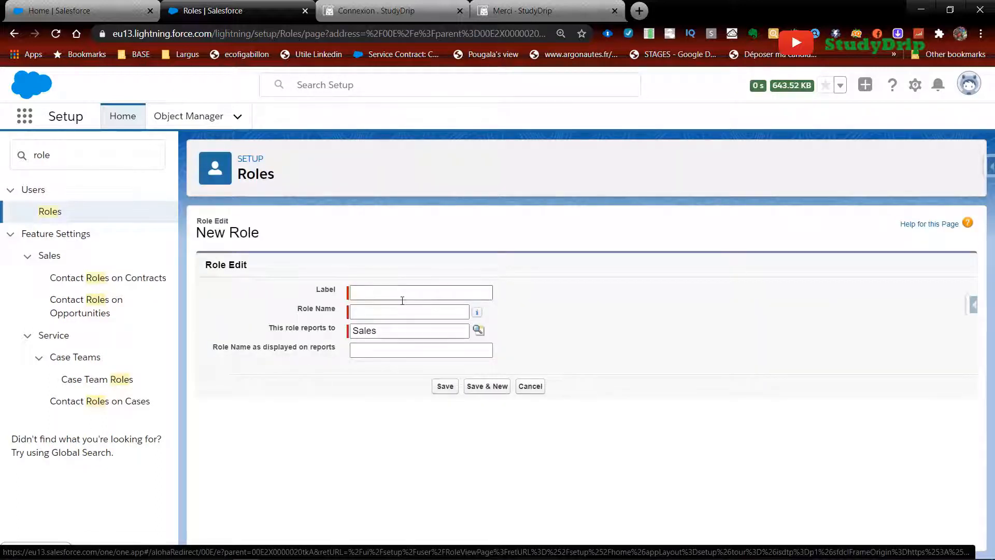
left_click(395, 291)
type("Support")
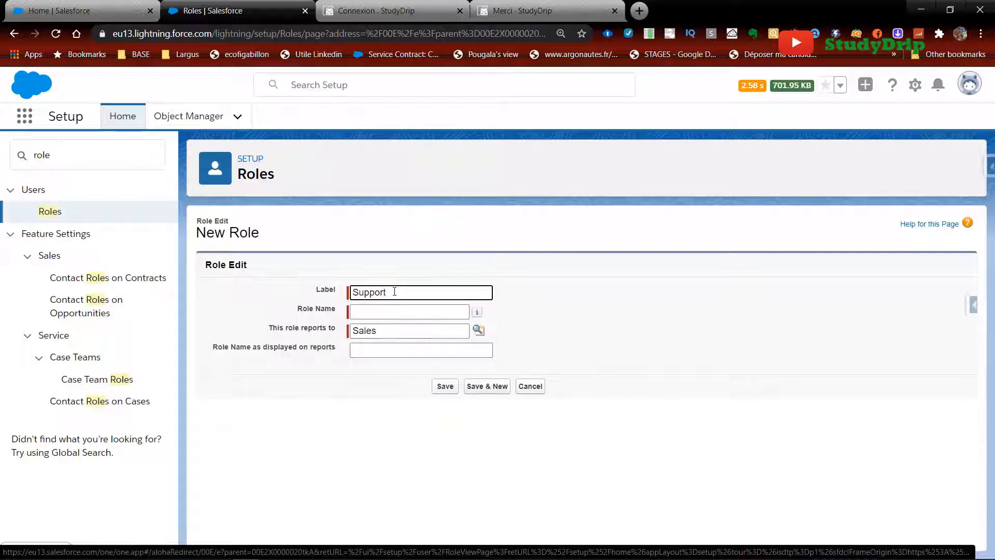
left_click(635, 355)
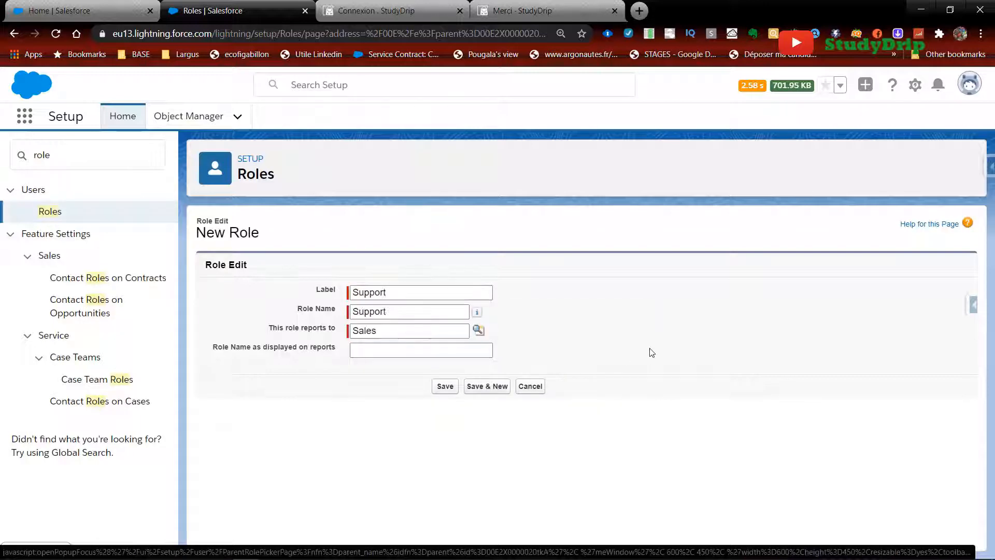
left_click(363, 349)
type("Suppor")
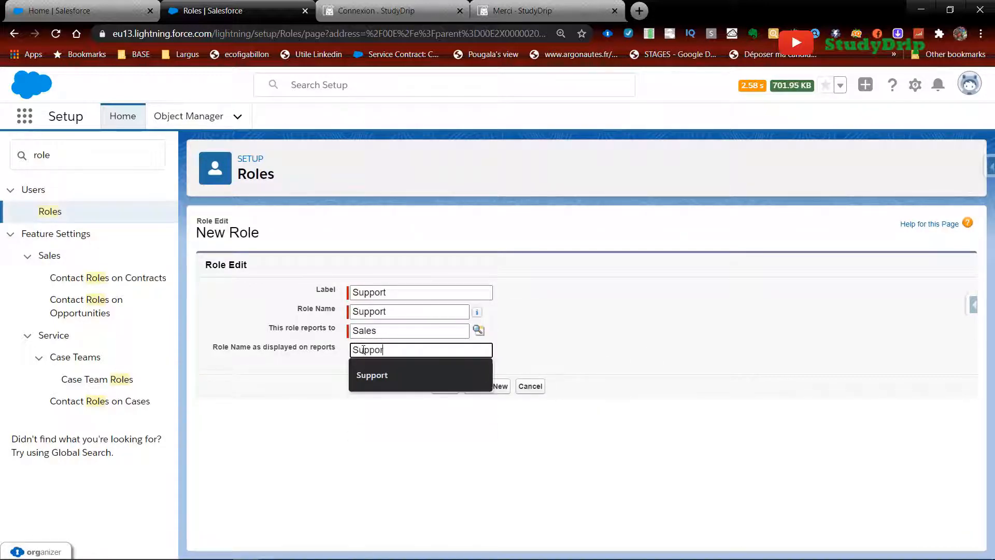
type("t")
left_click(446, 386)
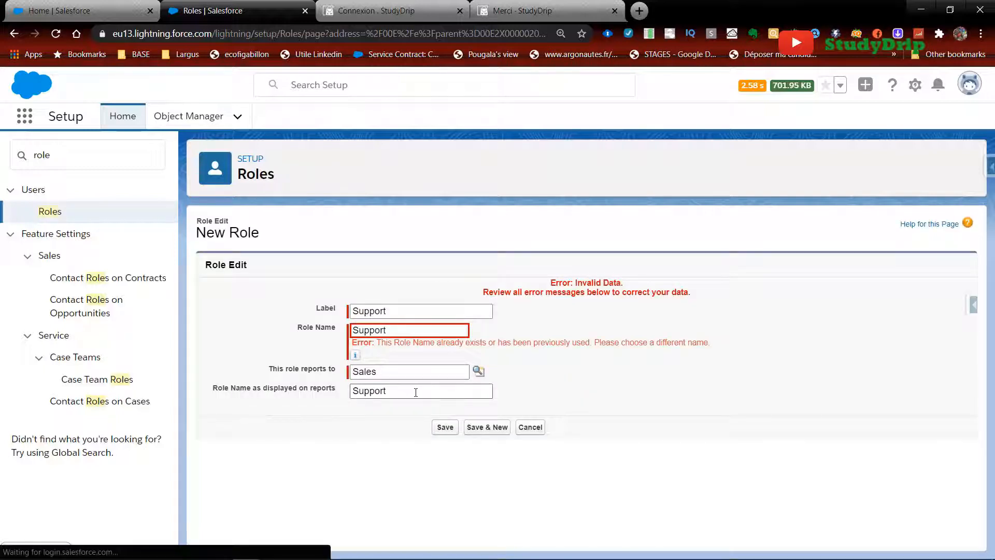
left_click(529, 426)
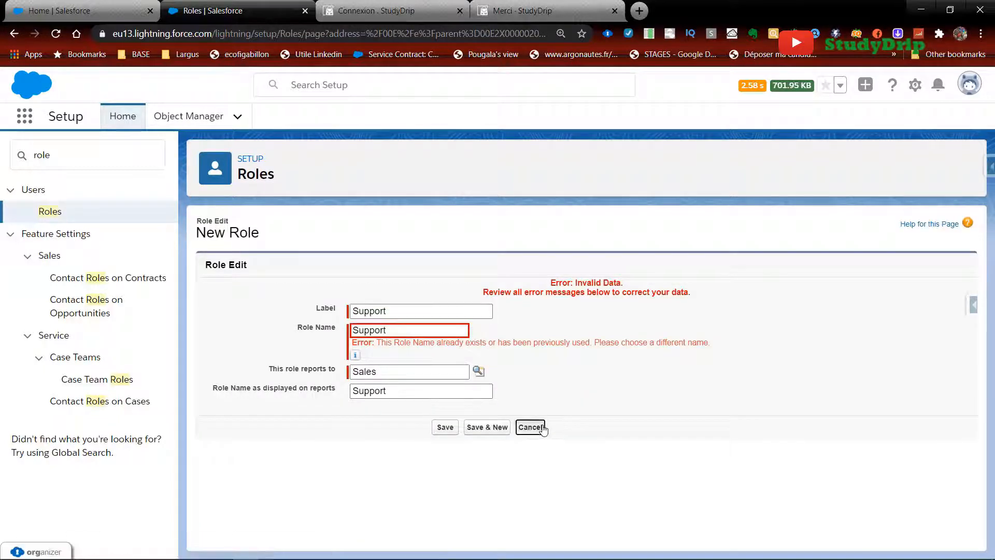
- Return to the role hierarchy and expand the Sales and Support branches to check the roles under Manager
left_click(49, 211)
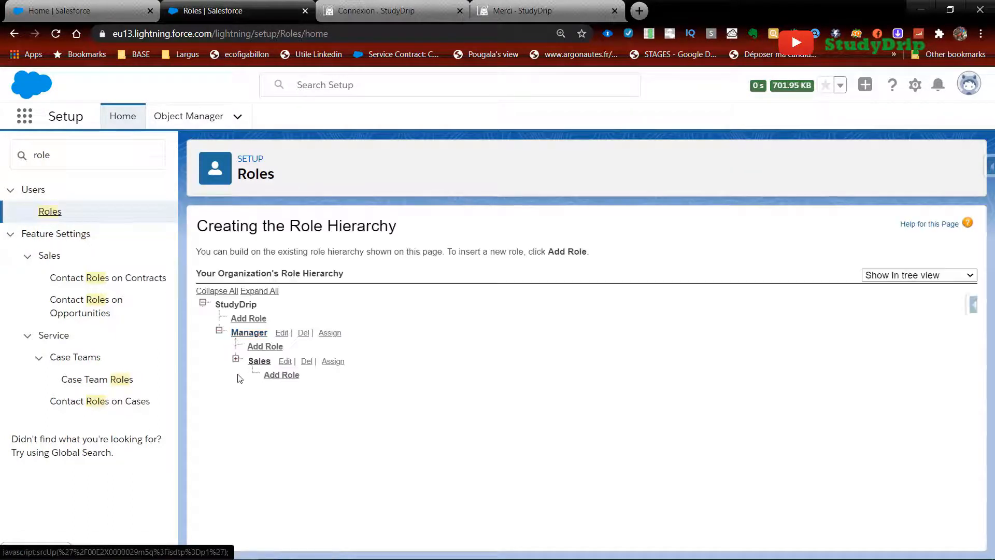
left_click(236, 359)
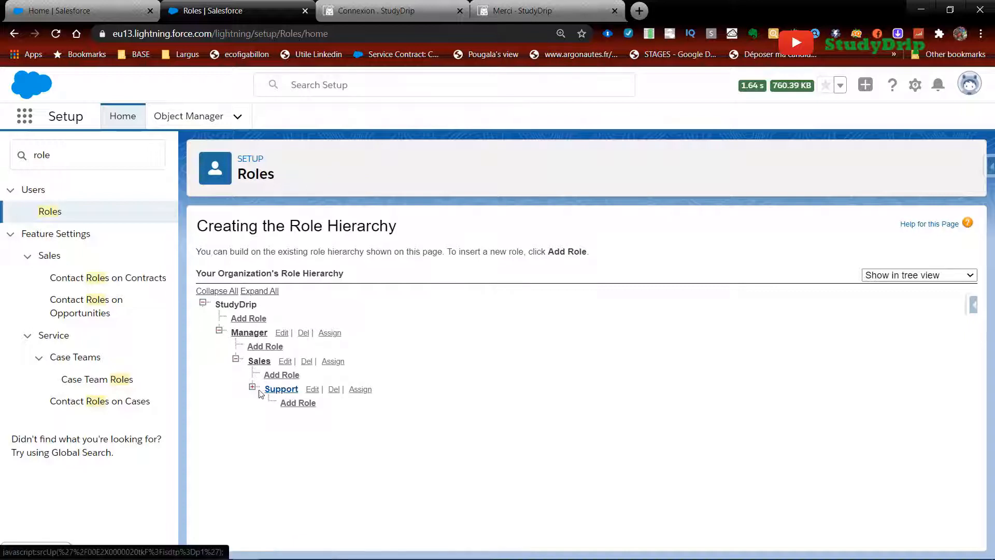
left_click(253, 386)
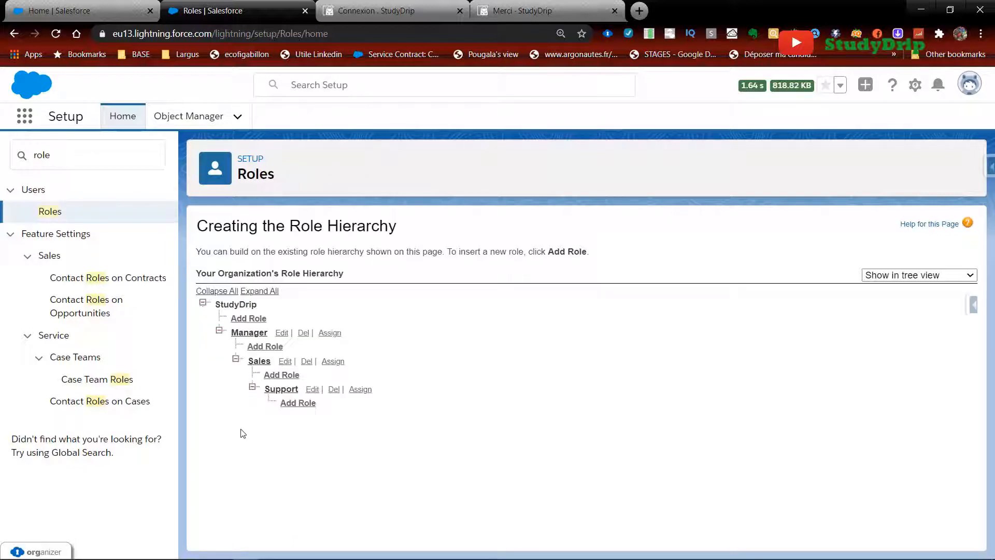